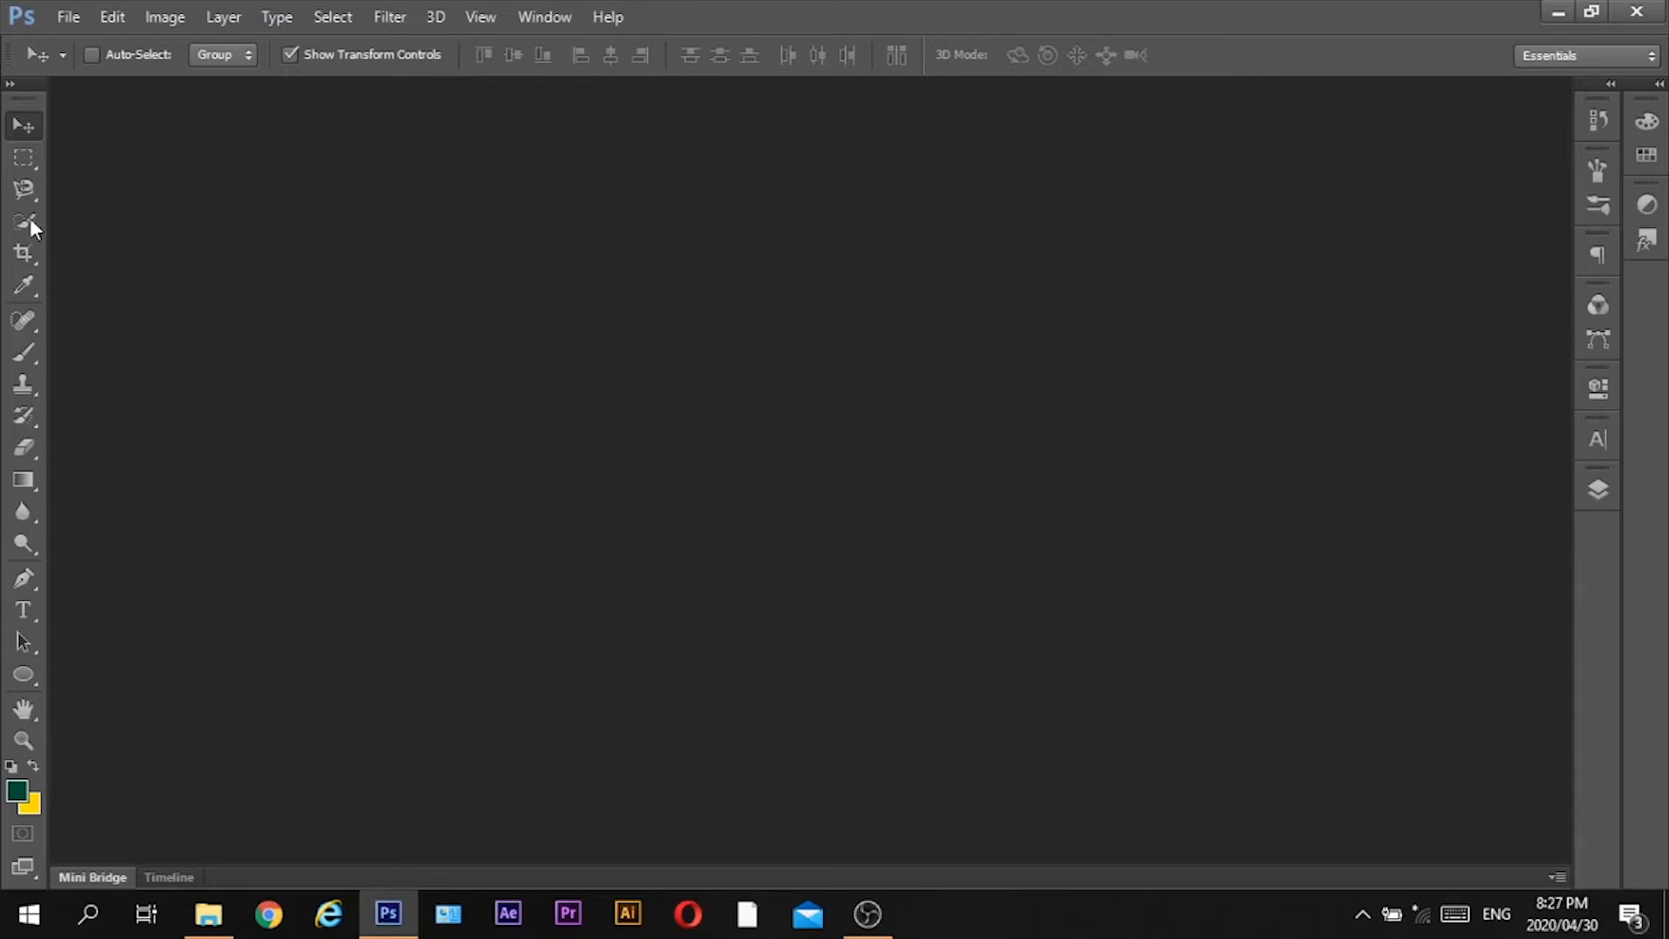
left_click(39, 162)
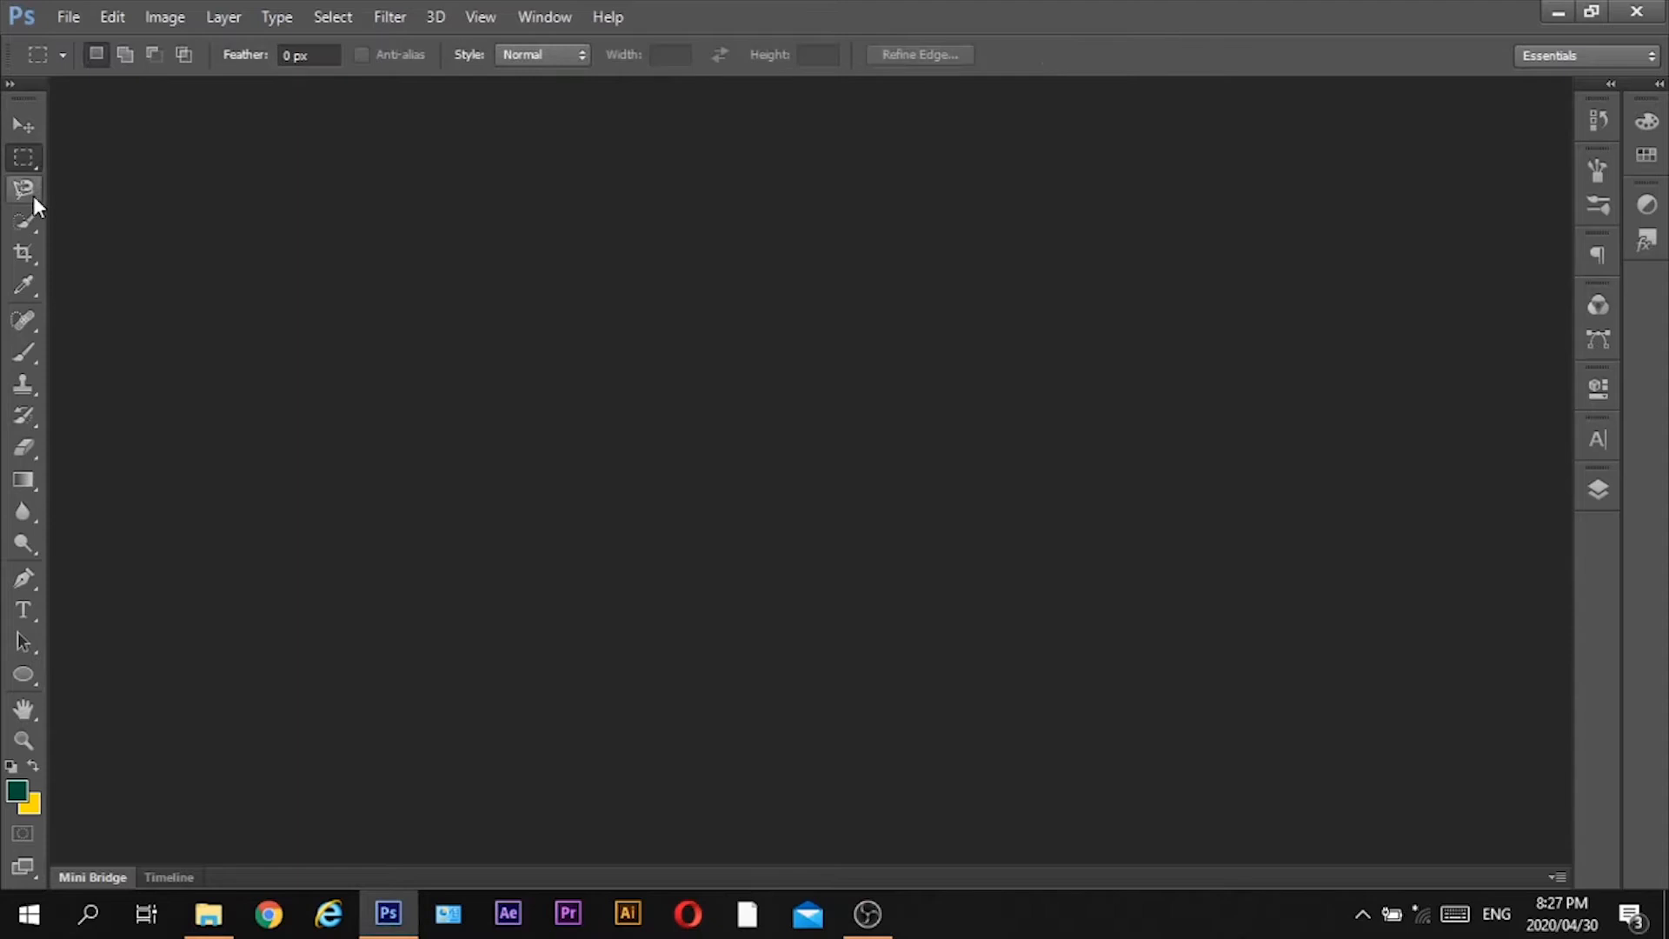
left_click(33, 193)
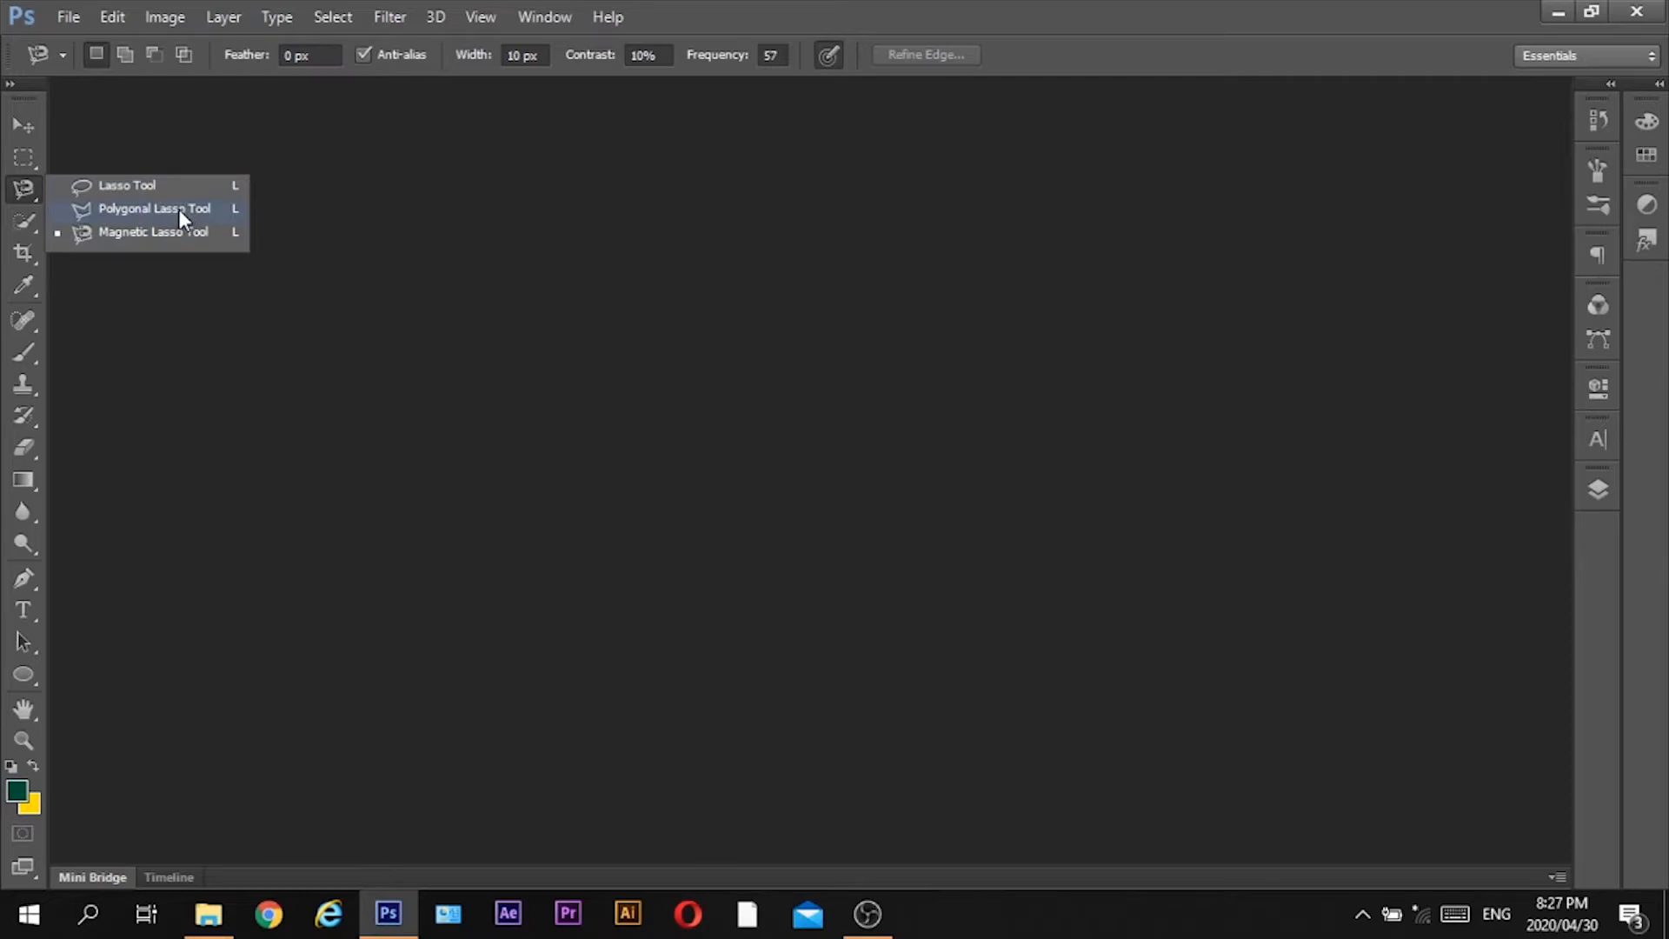
left_click(28, 226)
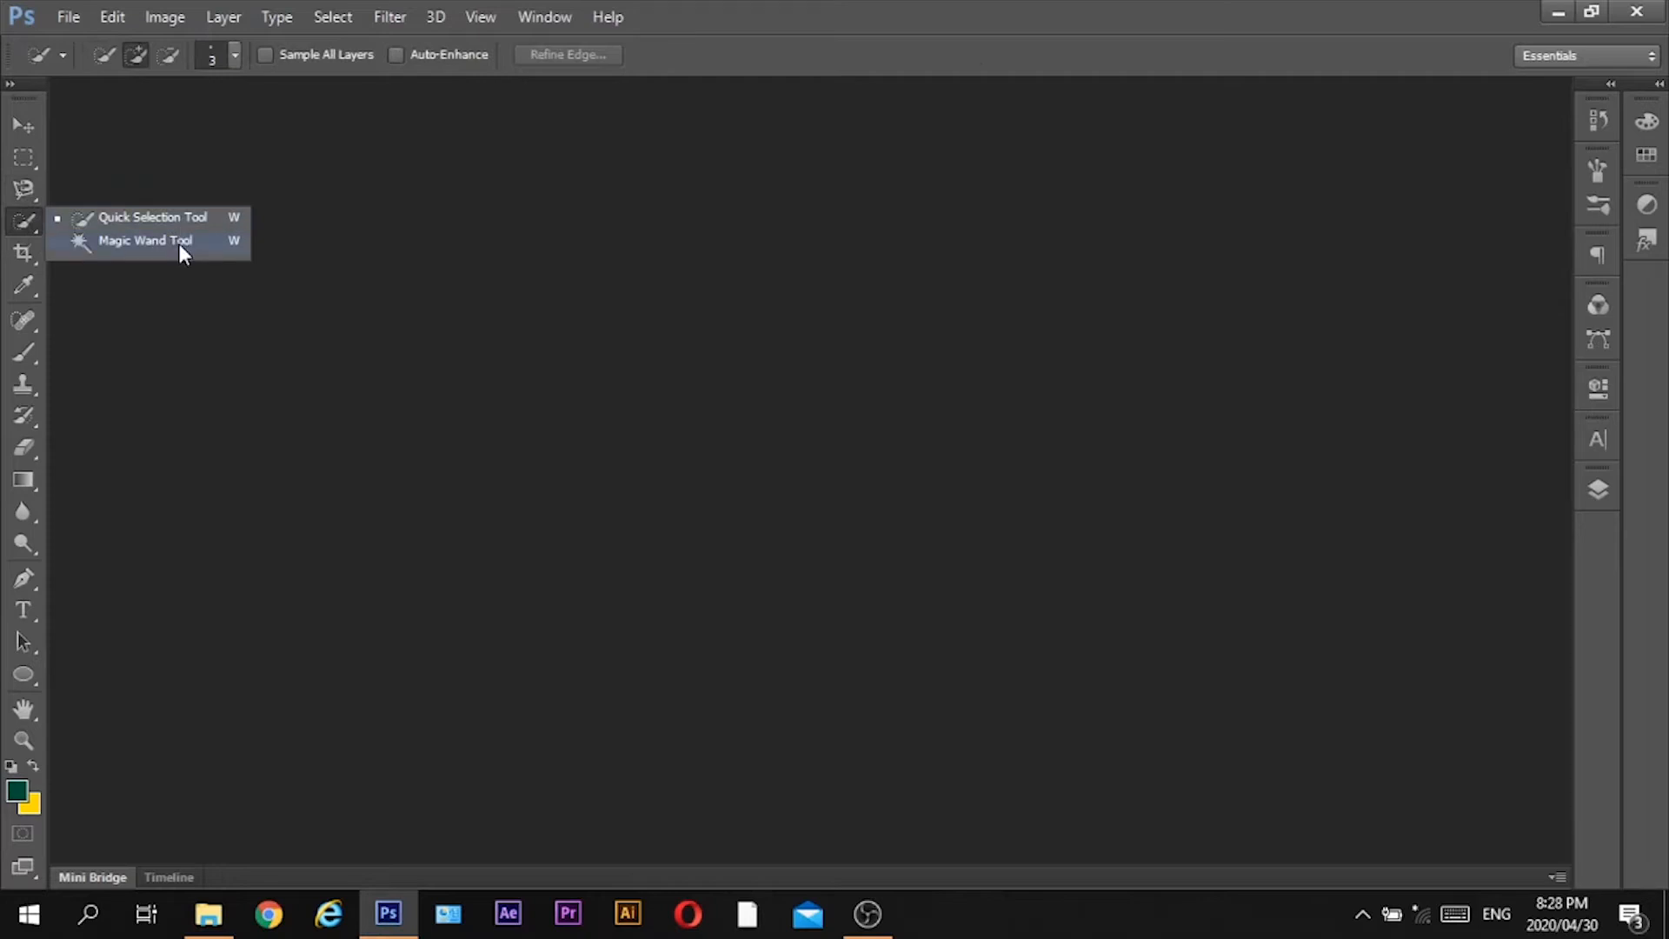
left_click(28, 248)
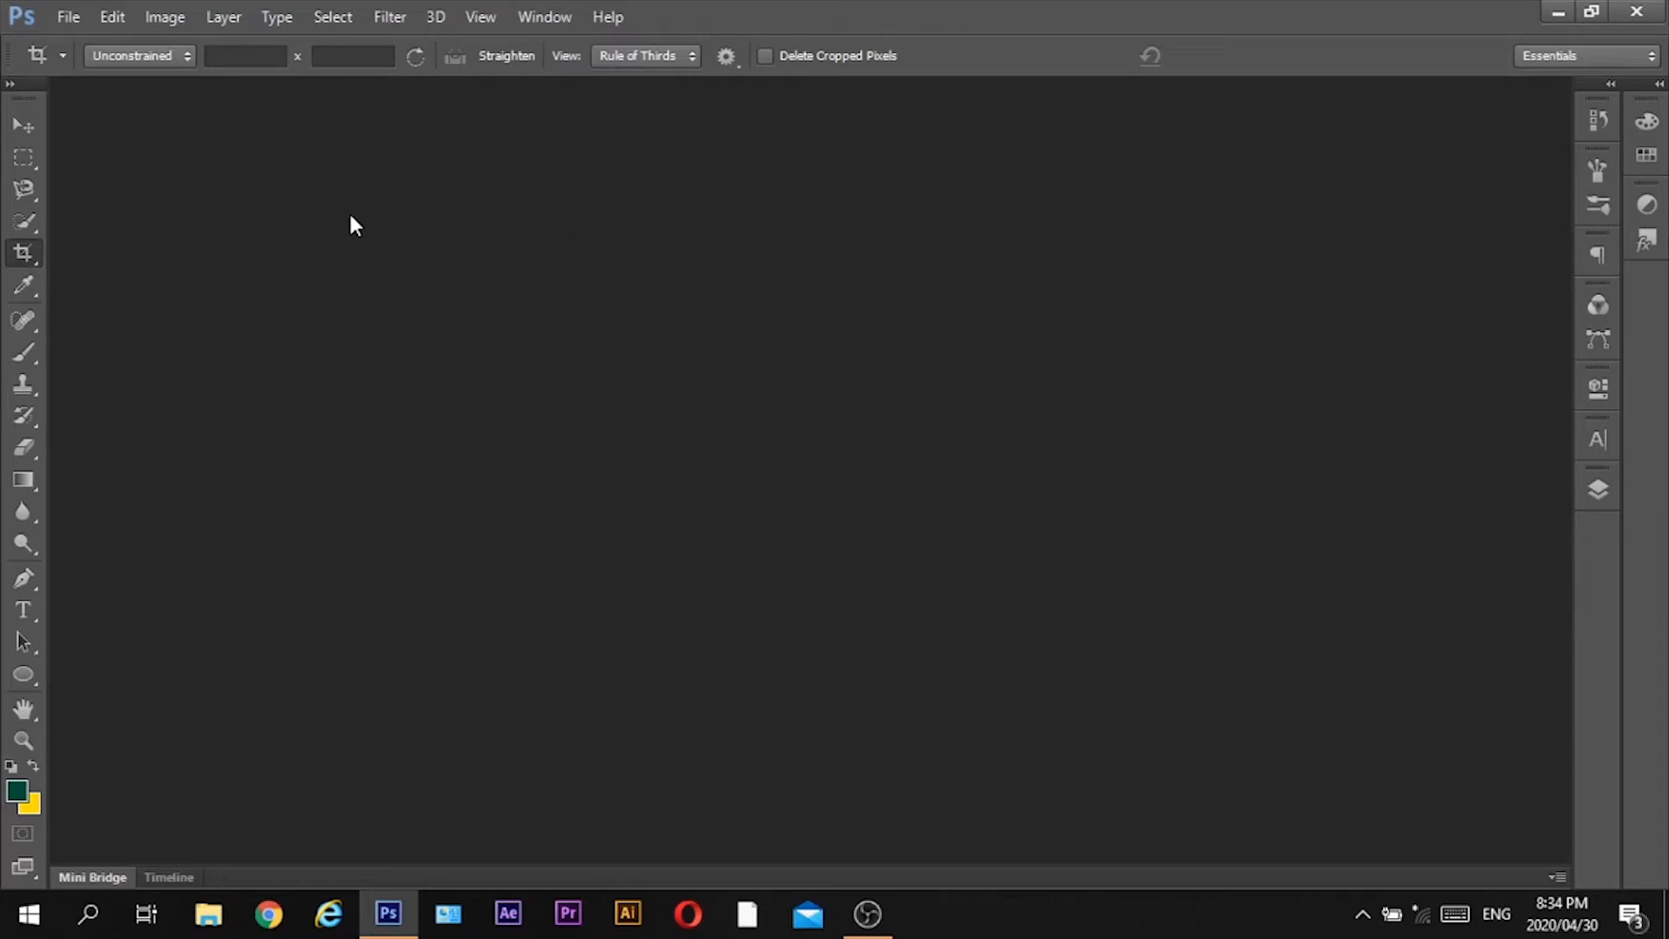
Create a new 1080 × 1080 pixel document at 90 pixels/inch in 16 bit RGB Color with a white background
left_click(73, 15)
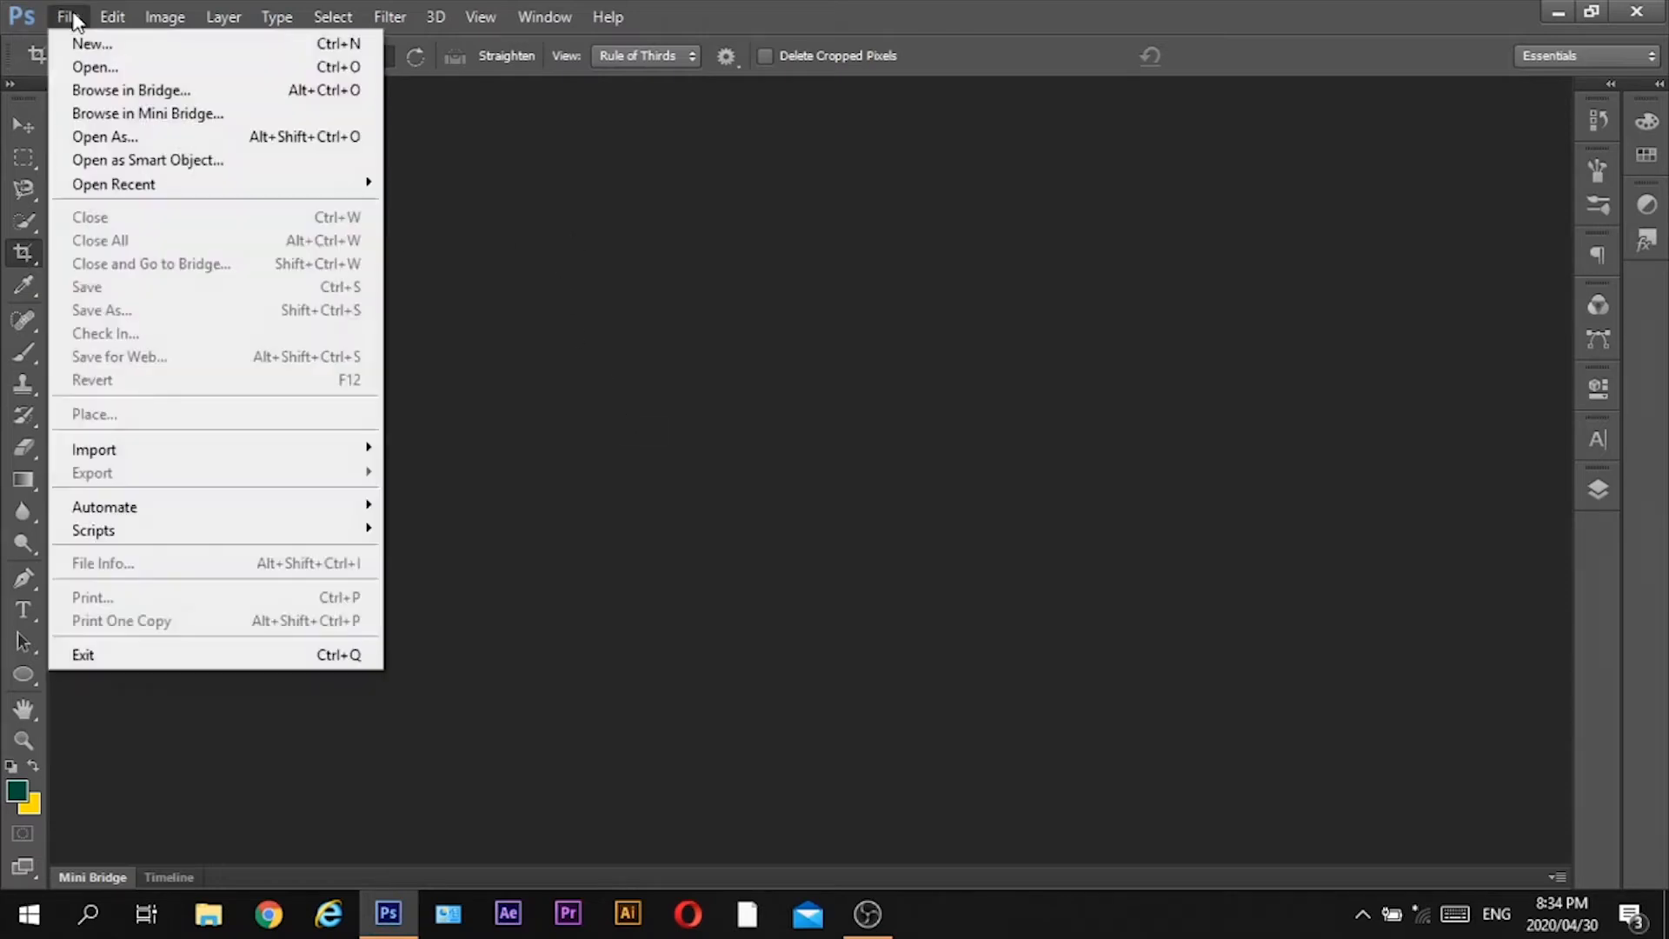
left_click(91, 43)
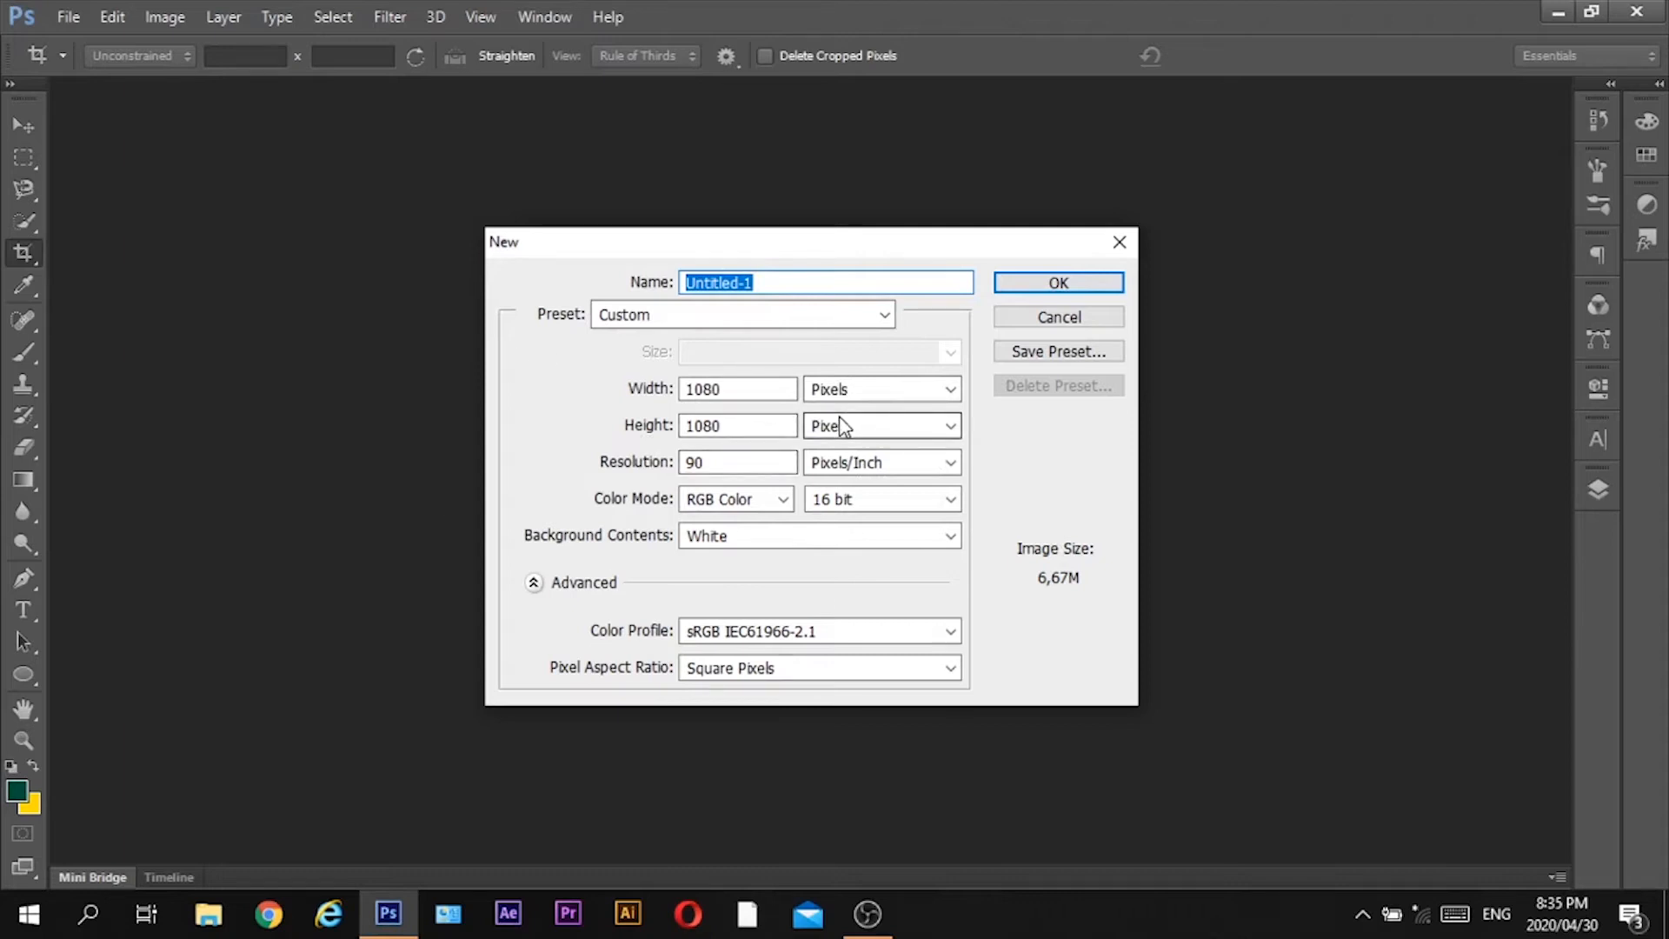
left_click(1004, 284)
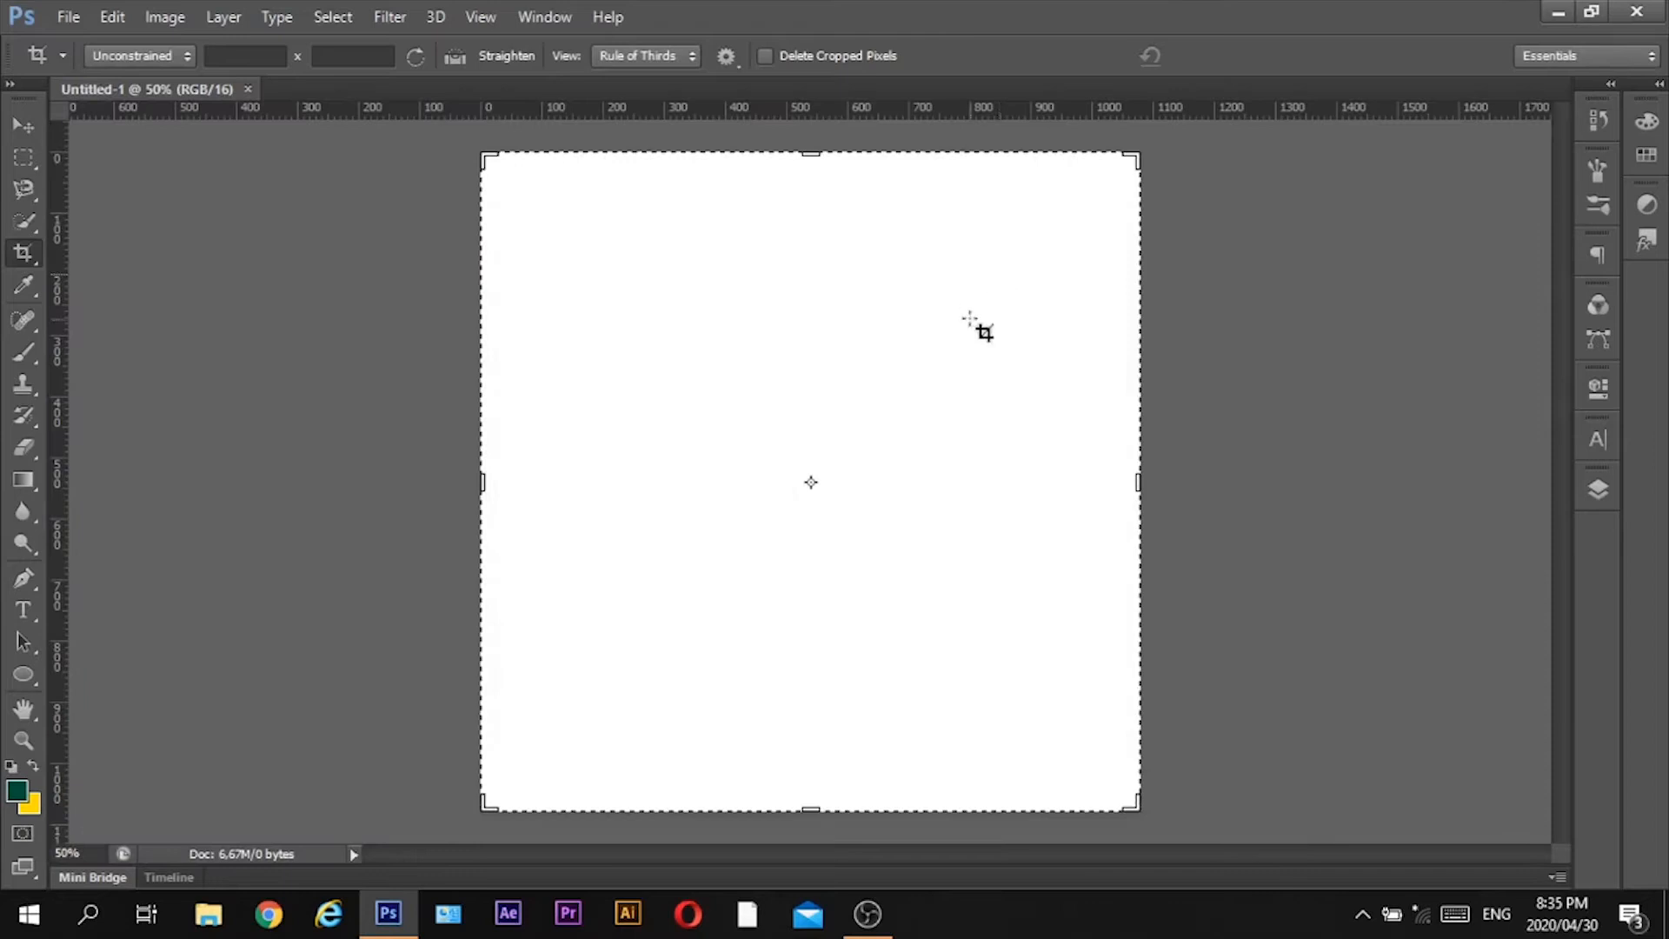
left_click(21, 123)
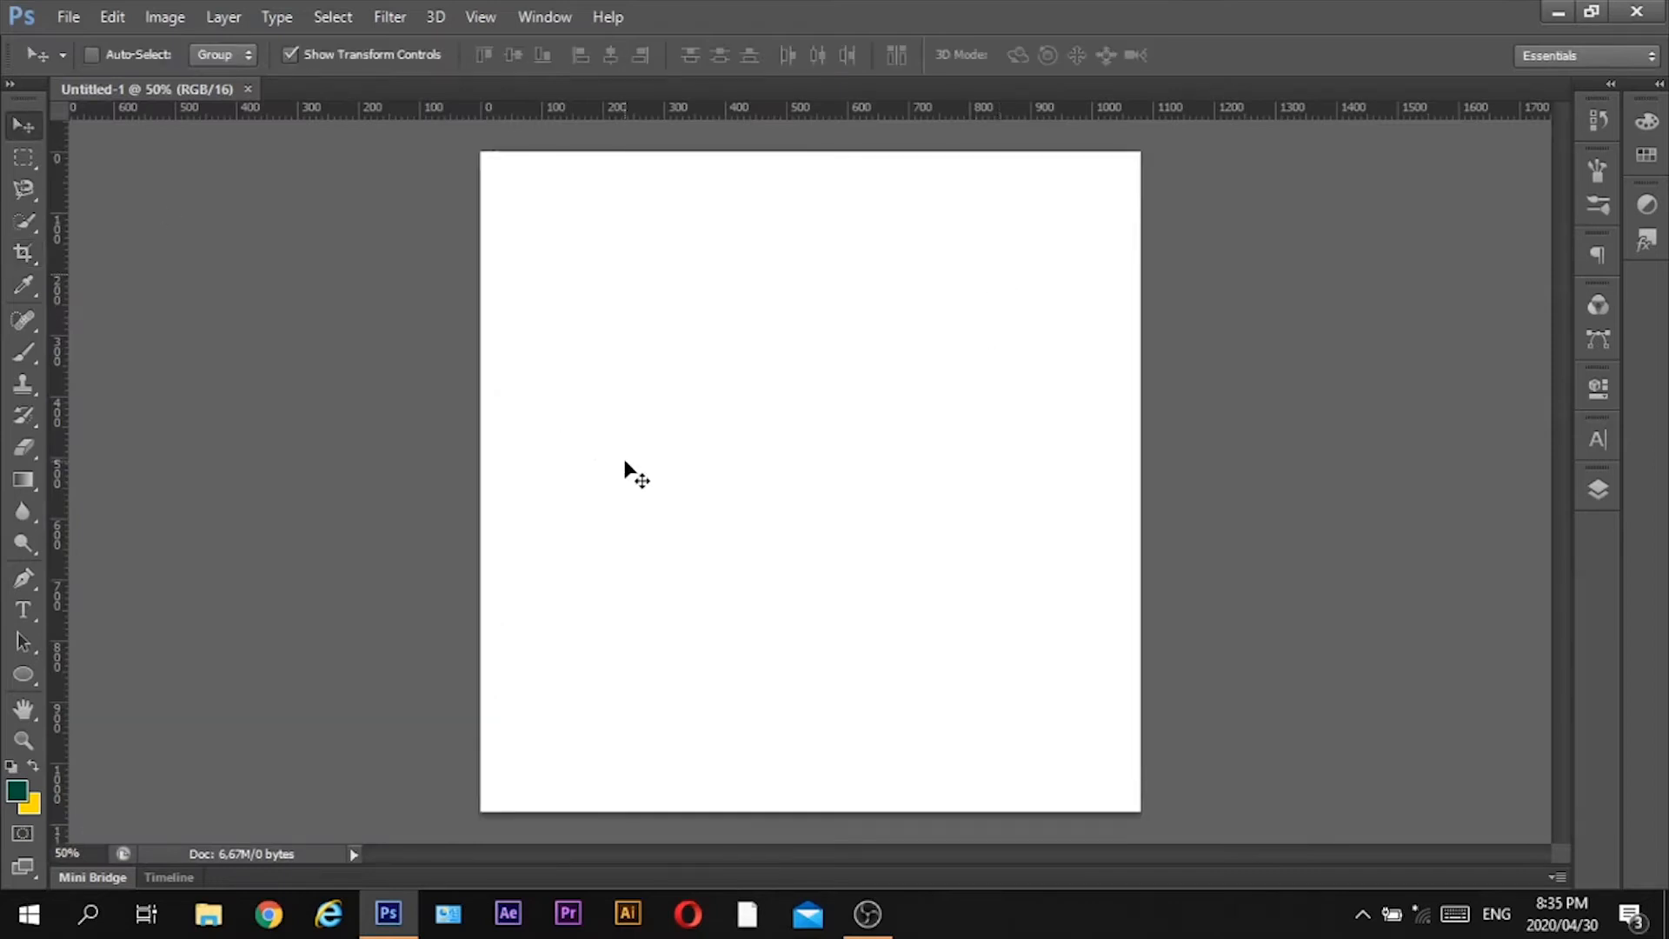
Place the image cristiano-ronaldo-3840x2160-fifa-19-e3-2018-2019-games-4k-14358 from File Explorer's Pictures folder into the new document
left_click(204, 925)
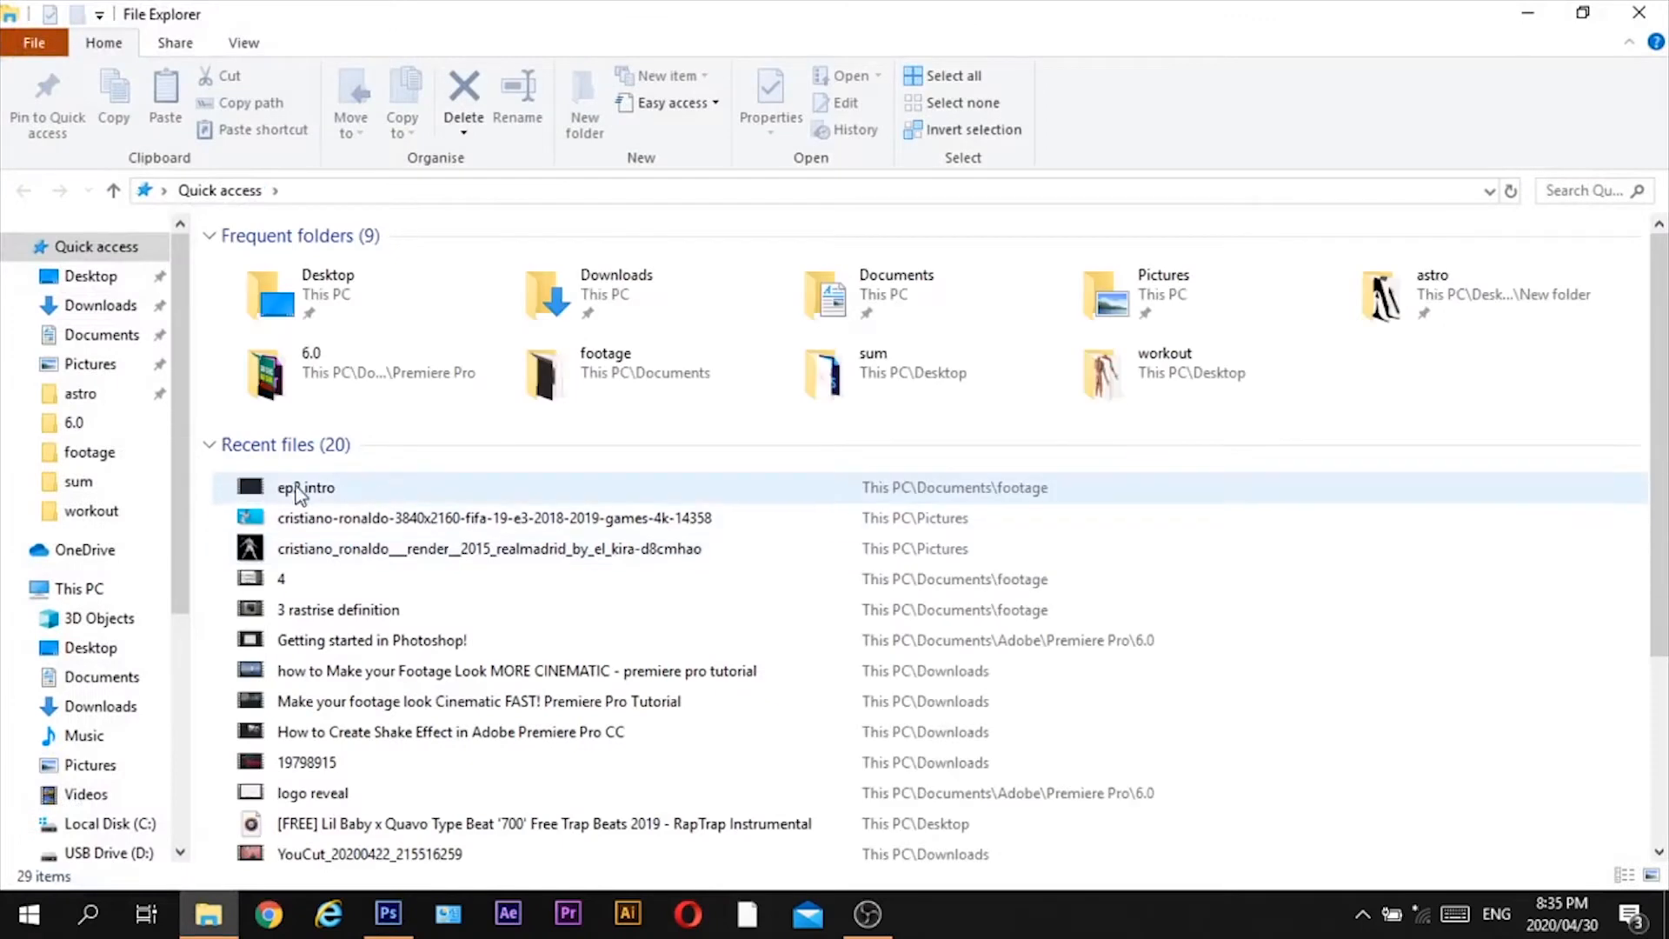
left_click(121, 766)
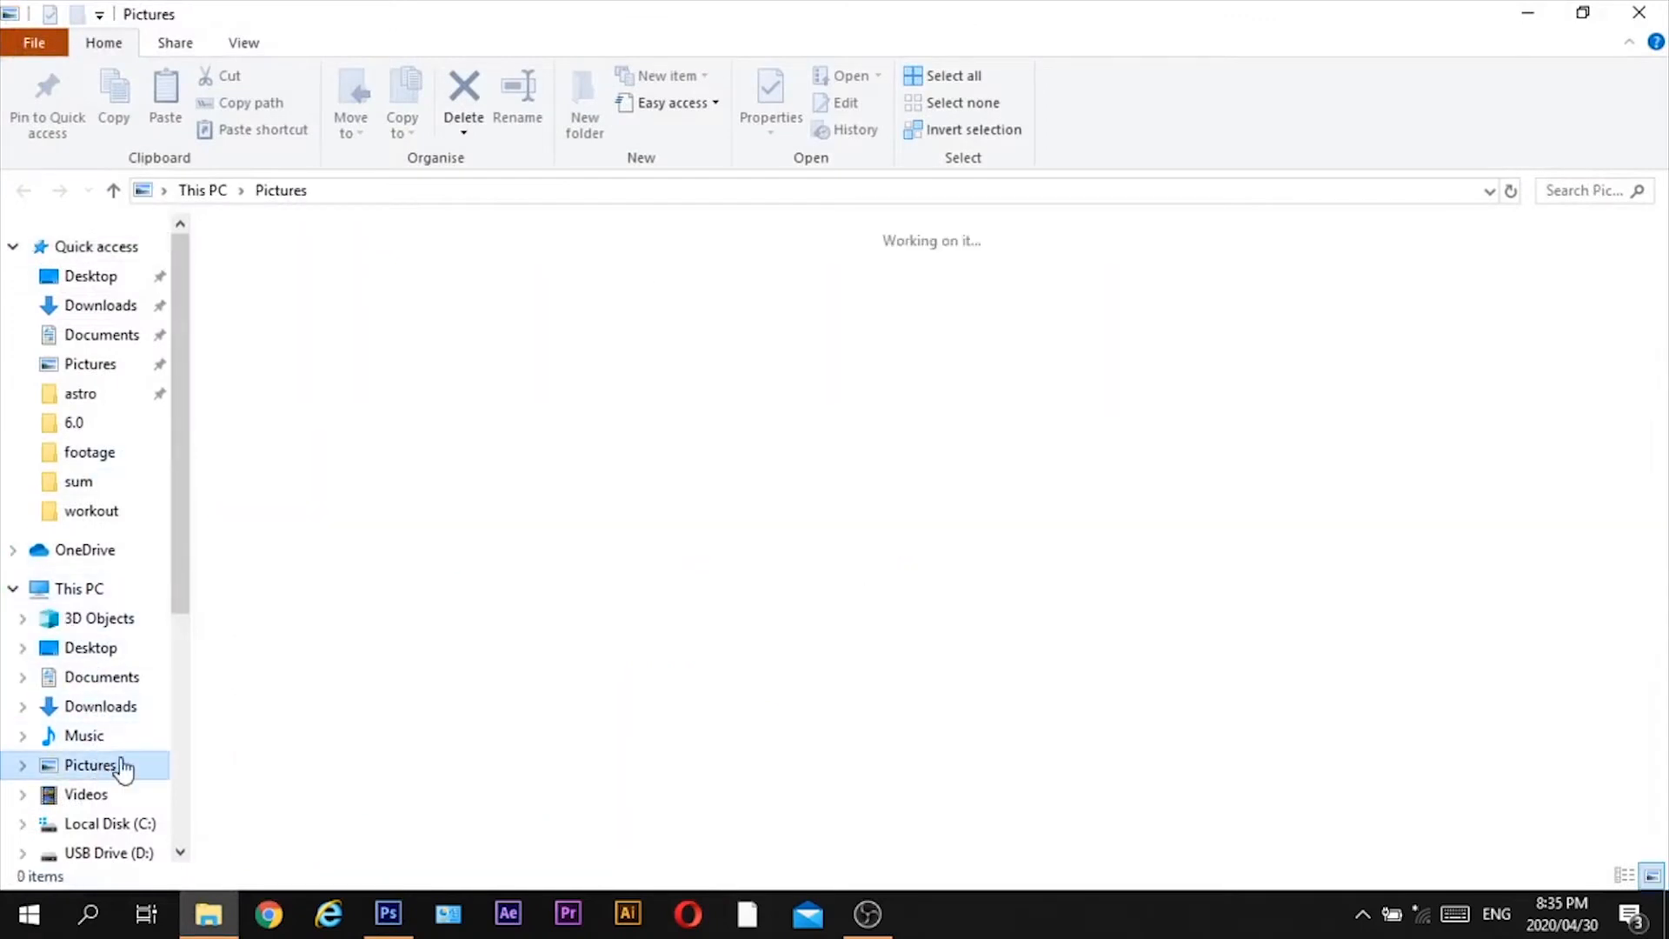
scroll(1026, 499, "down", 5)
scroll(1087, 504, "up", 5)
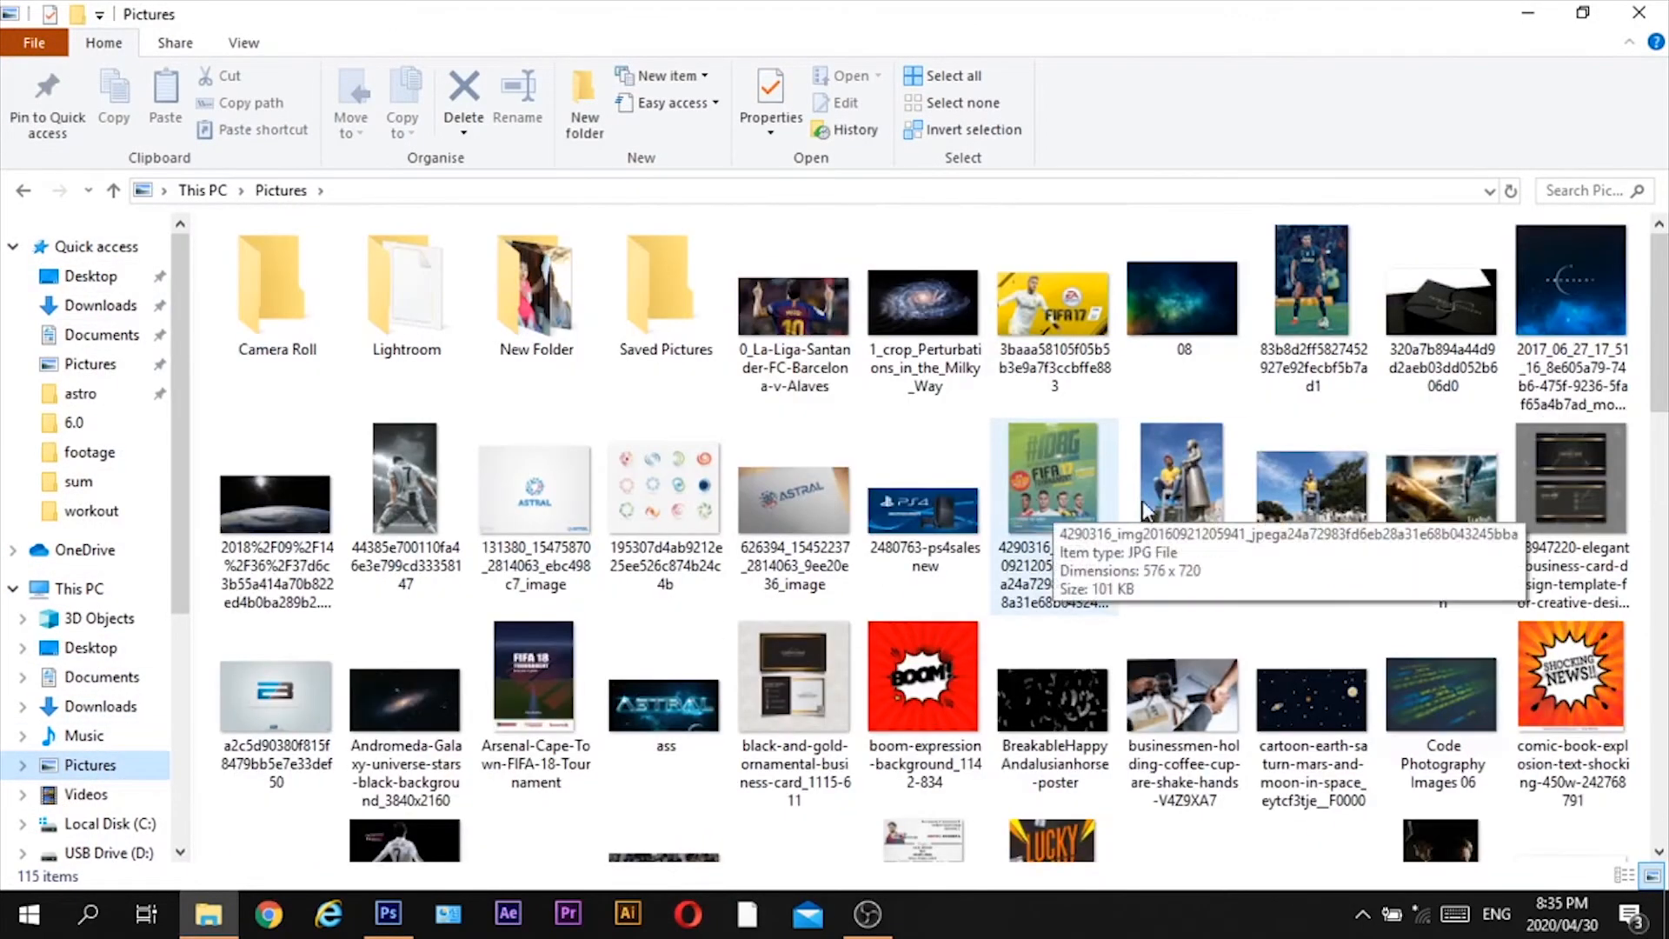
scroll(1143, 509, "down", 5)
scroll(1147, 517, "up", 5)
scroll(1161, 526, "down", 5)
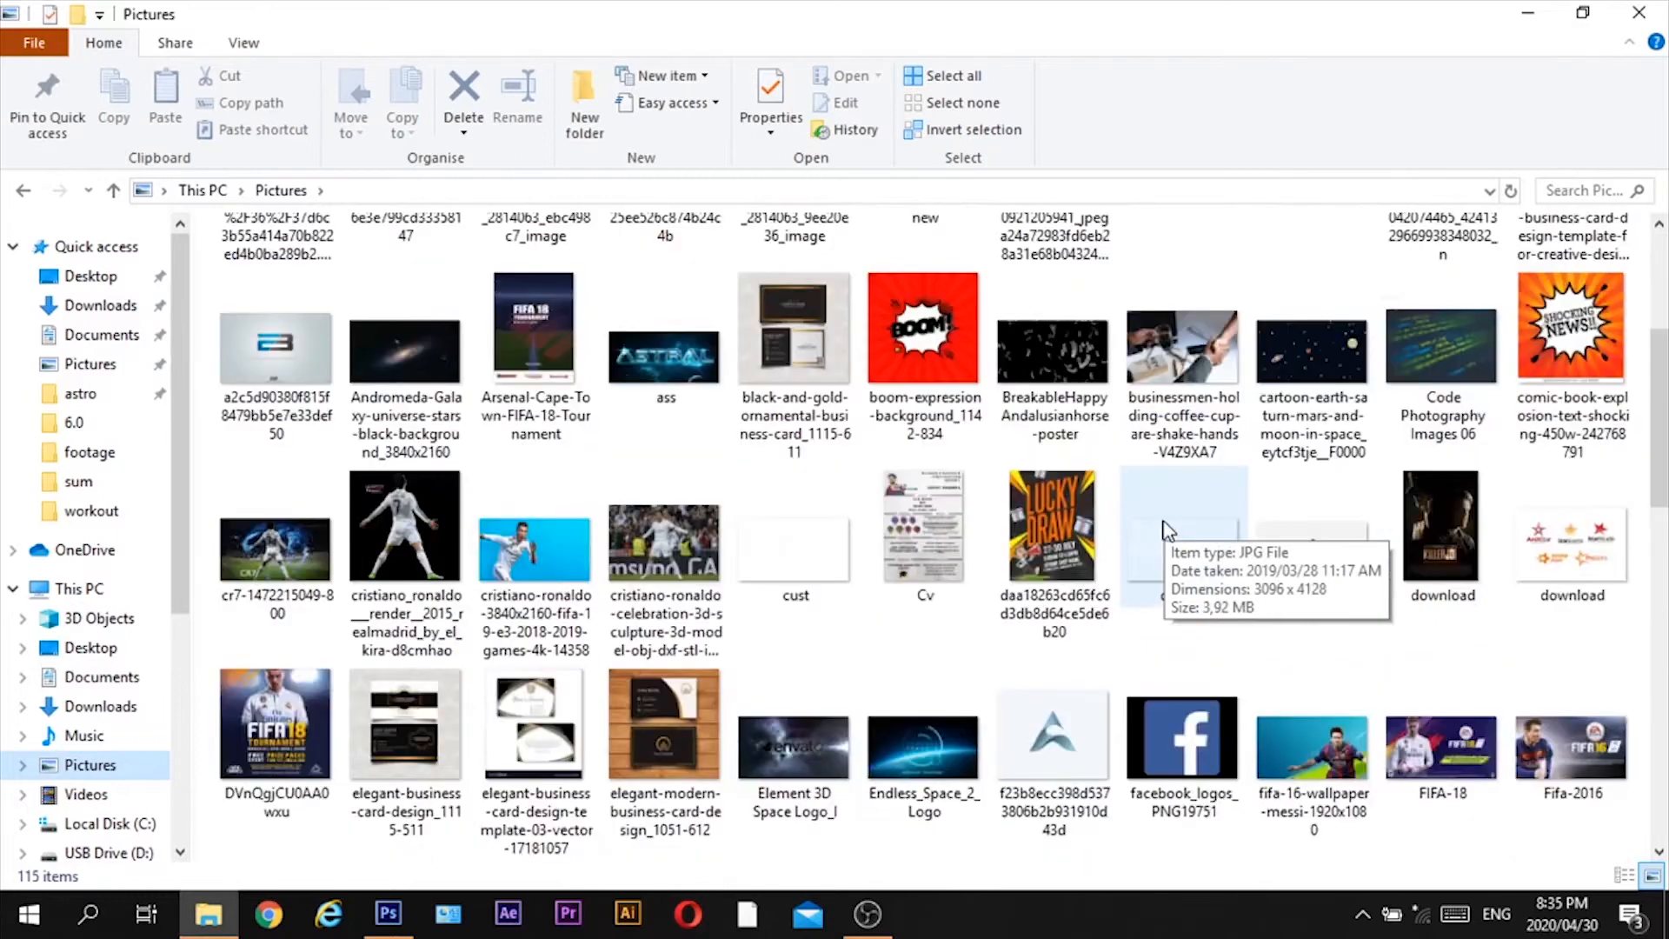
left_click(553, 551)
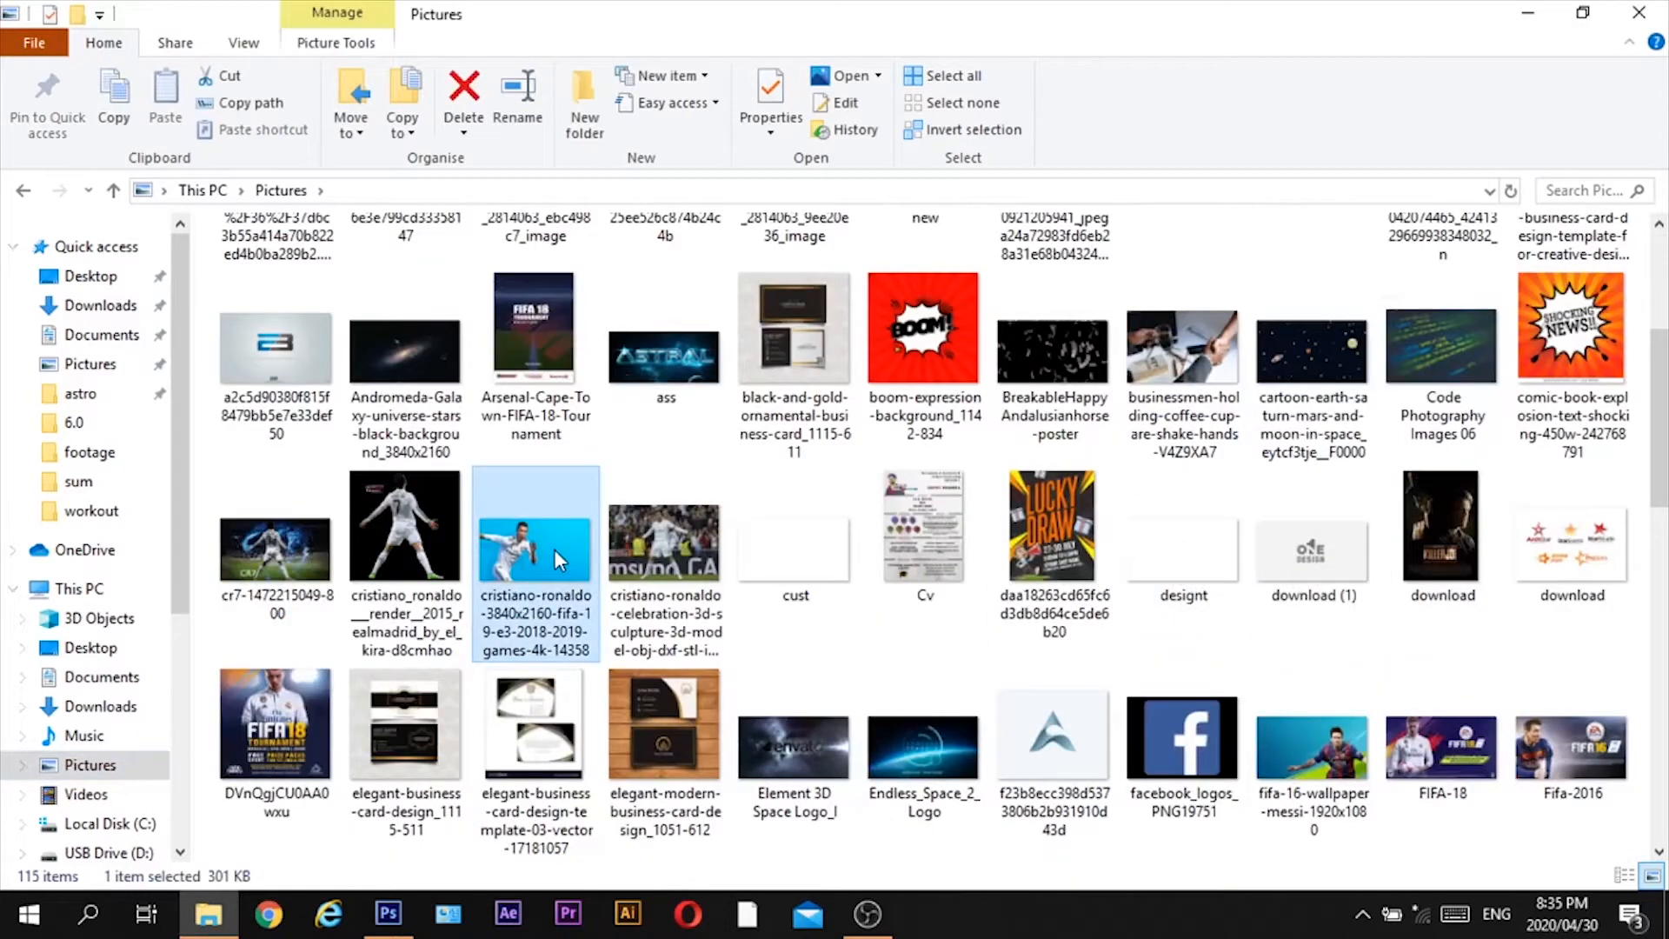
left_click_drag(545, 553, 661, 505)
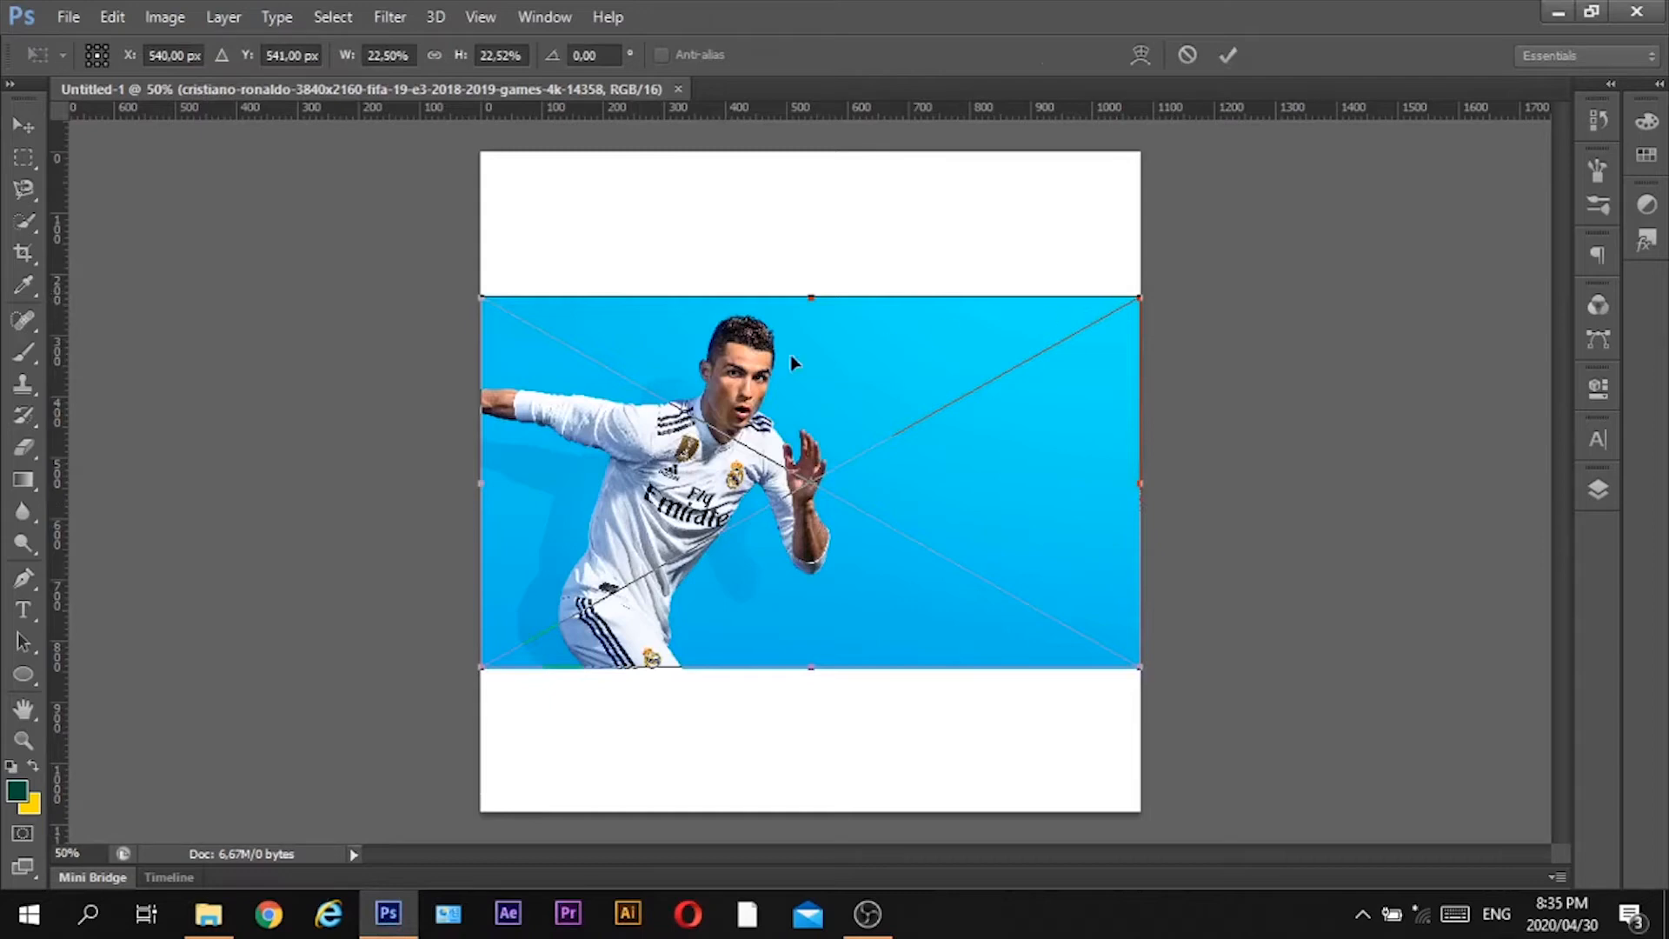
Scale the placed image to about 40.5% so it covers the canvas, and shift it right to bring the player's outstretched arm into view
left_click_drag(1138, 296, 1152, 290)
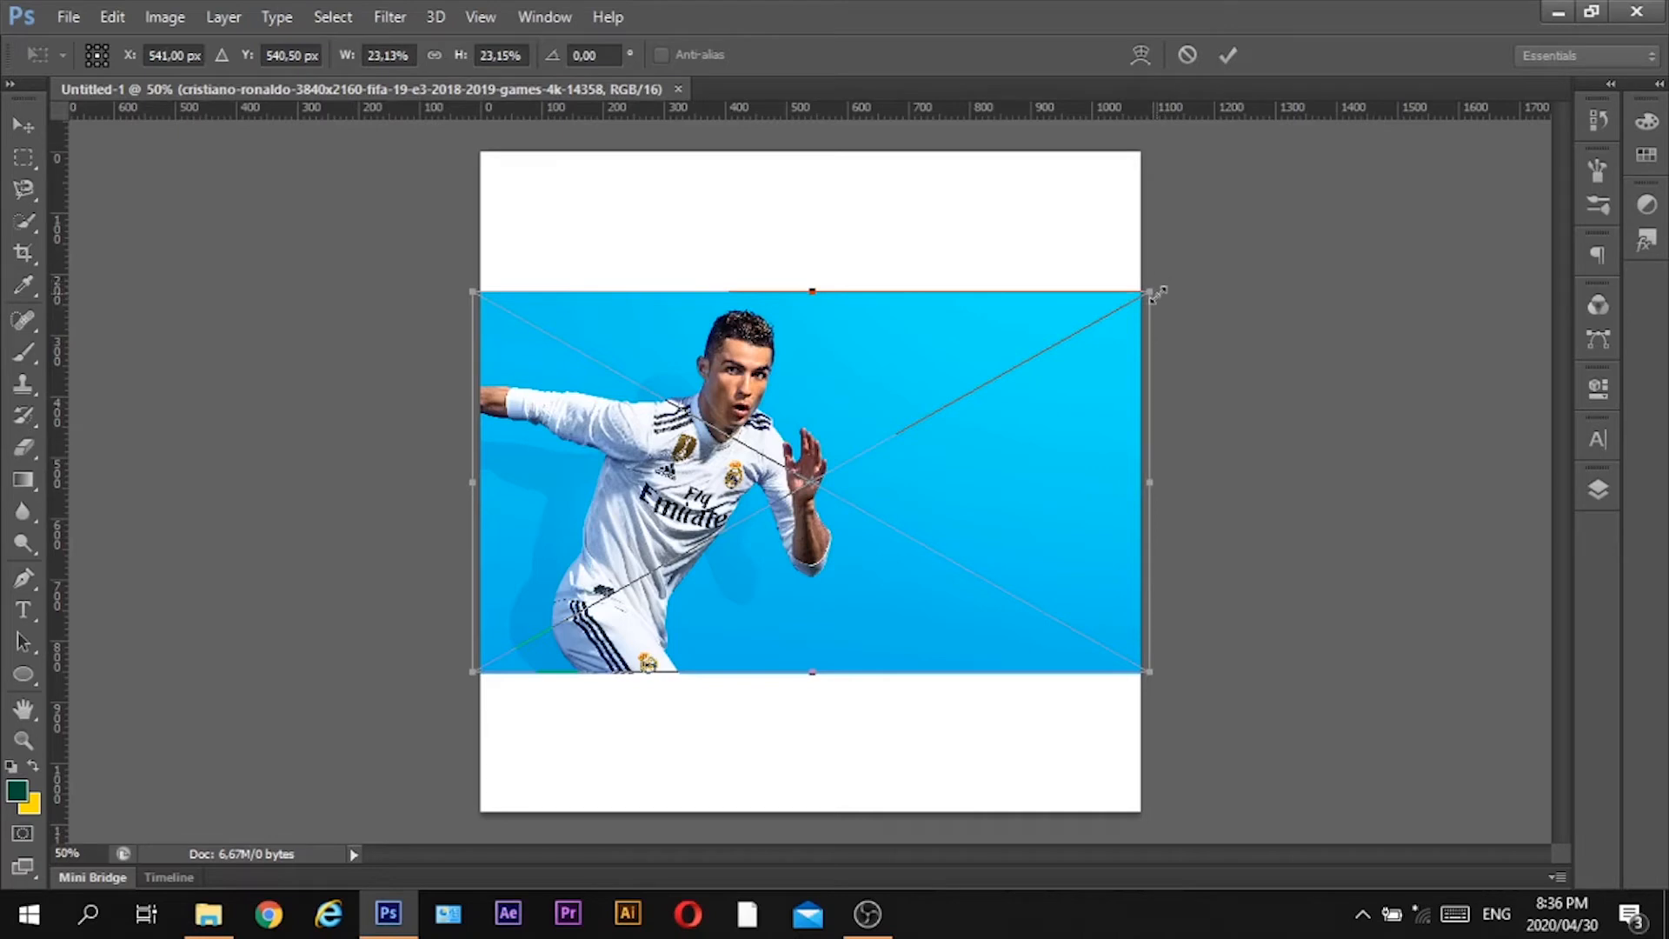
left_click_drag(1152, 294, 1422, 170)
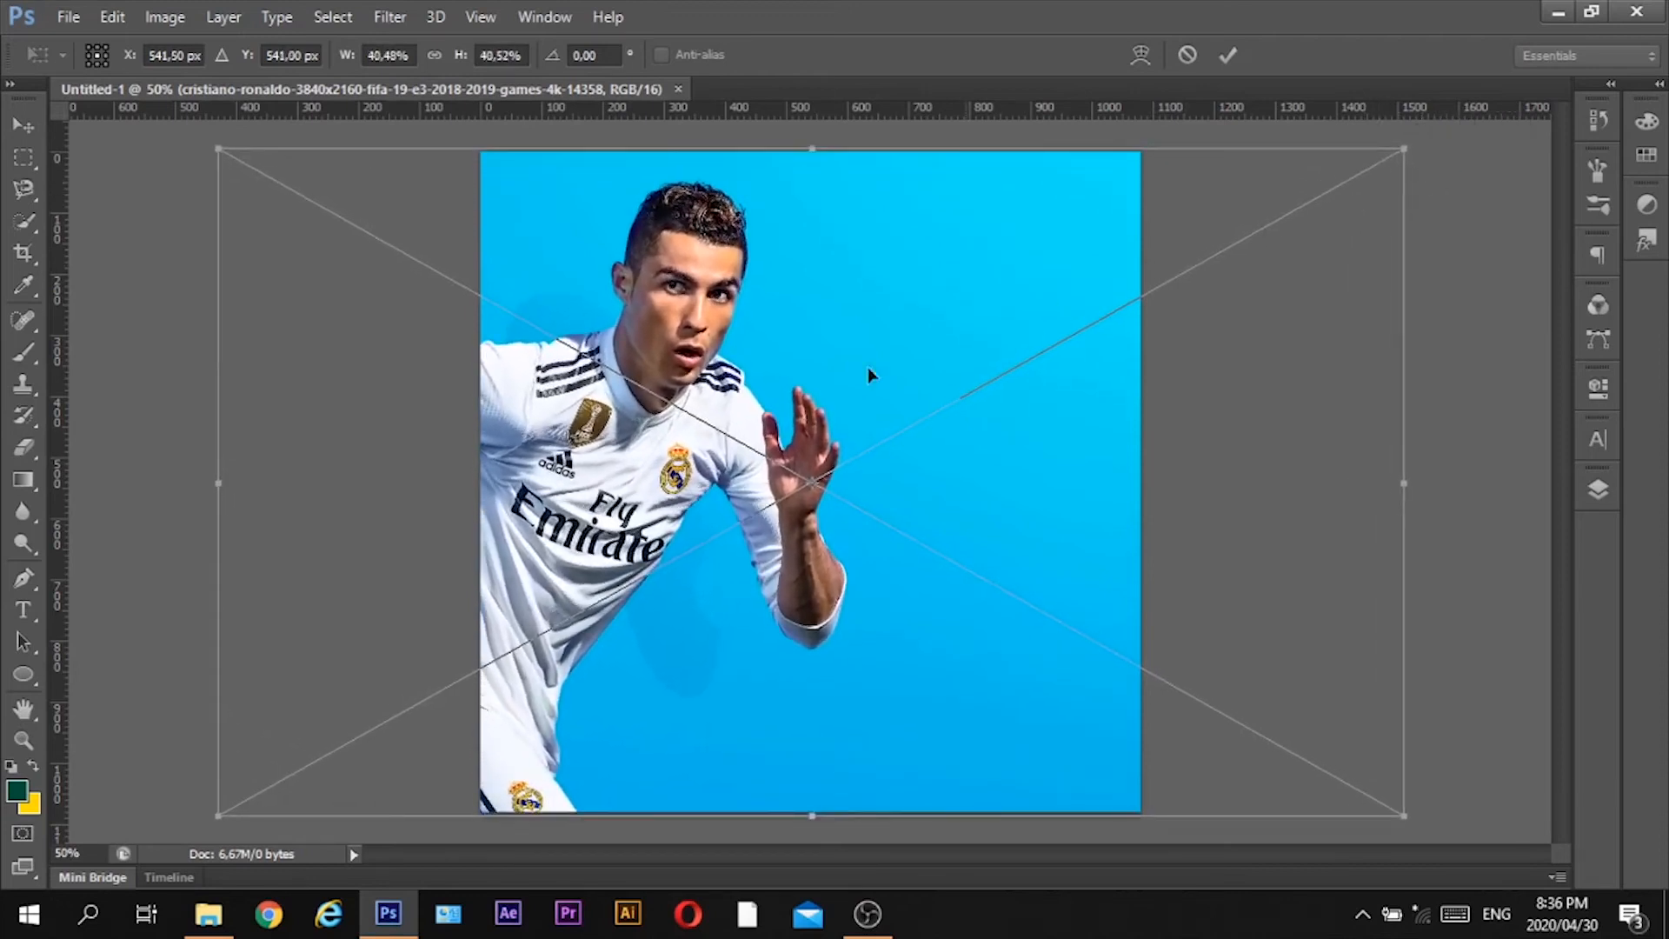
left_click(1227, 54)
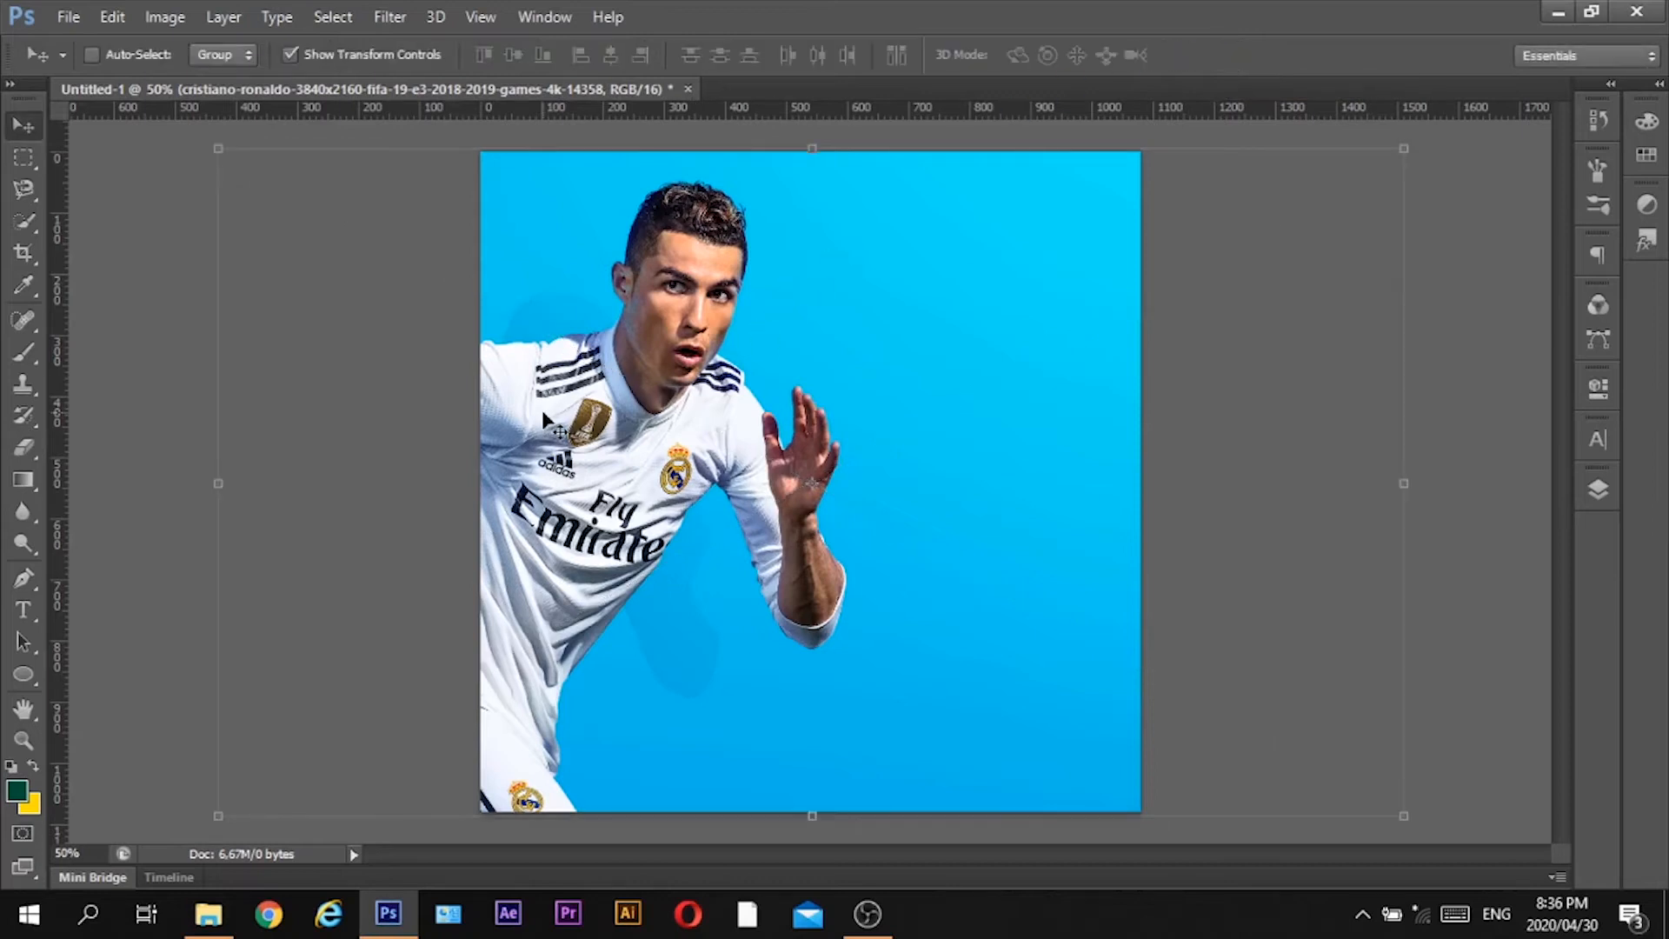
left_click_drag(543, 413, 765, 405)
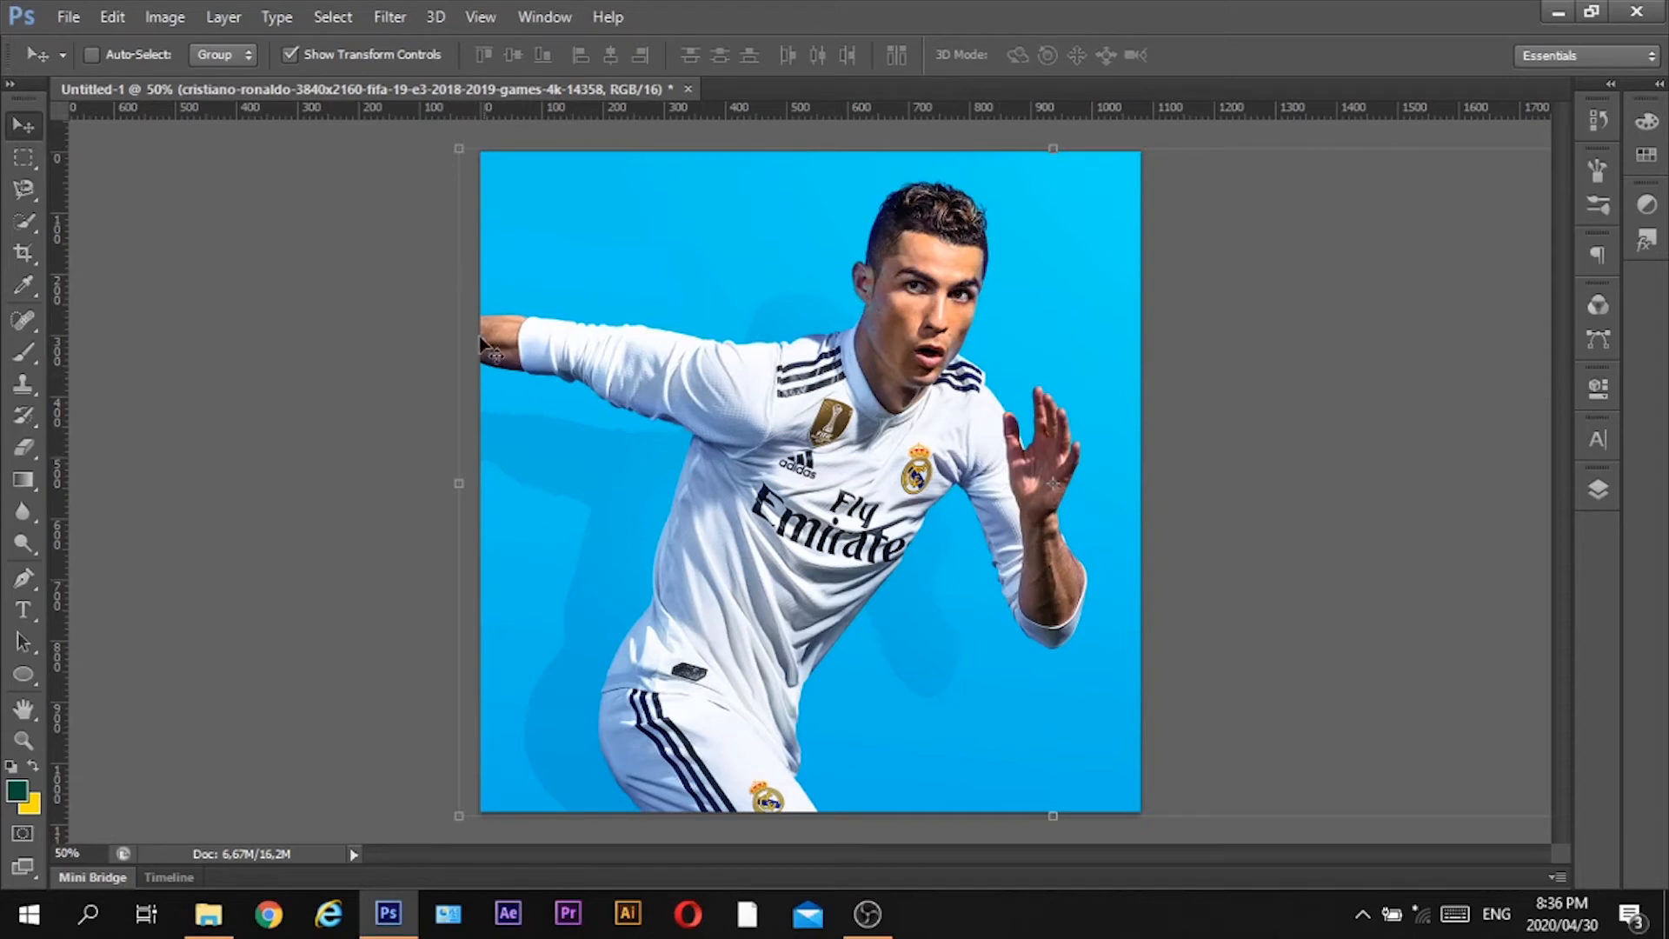
Draw a freehand Lasso selection around the blue background above the player's arm, head and raised hand
left_click(22, 197)
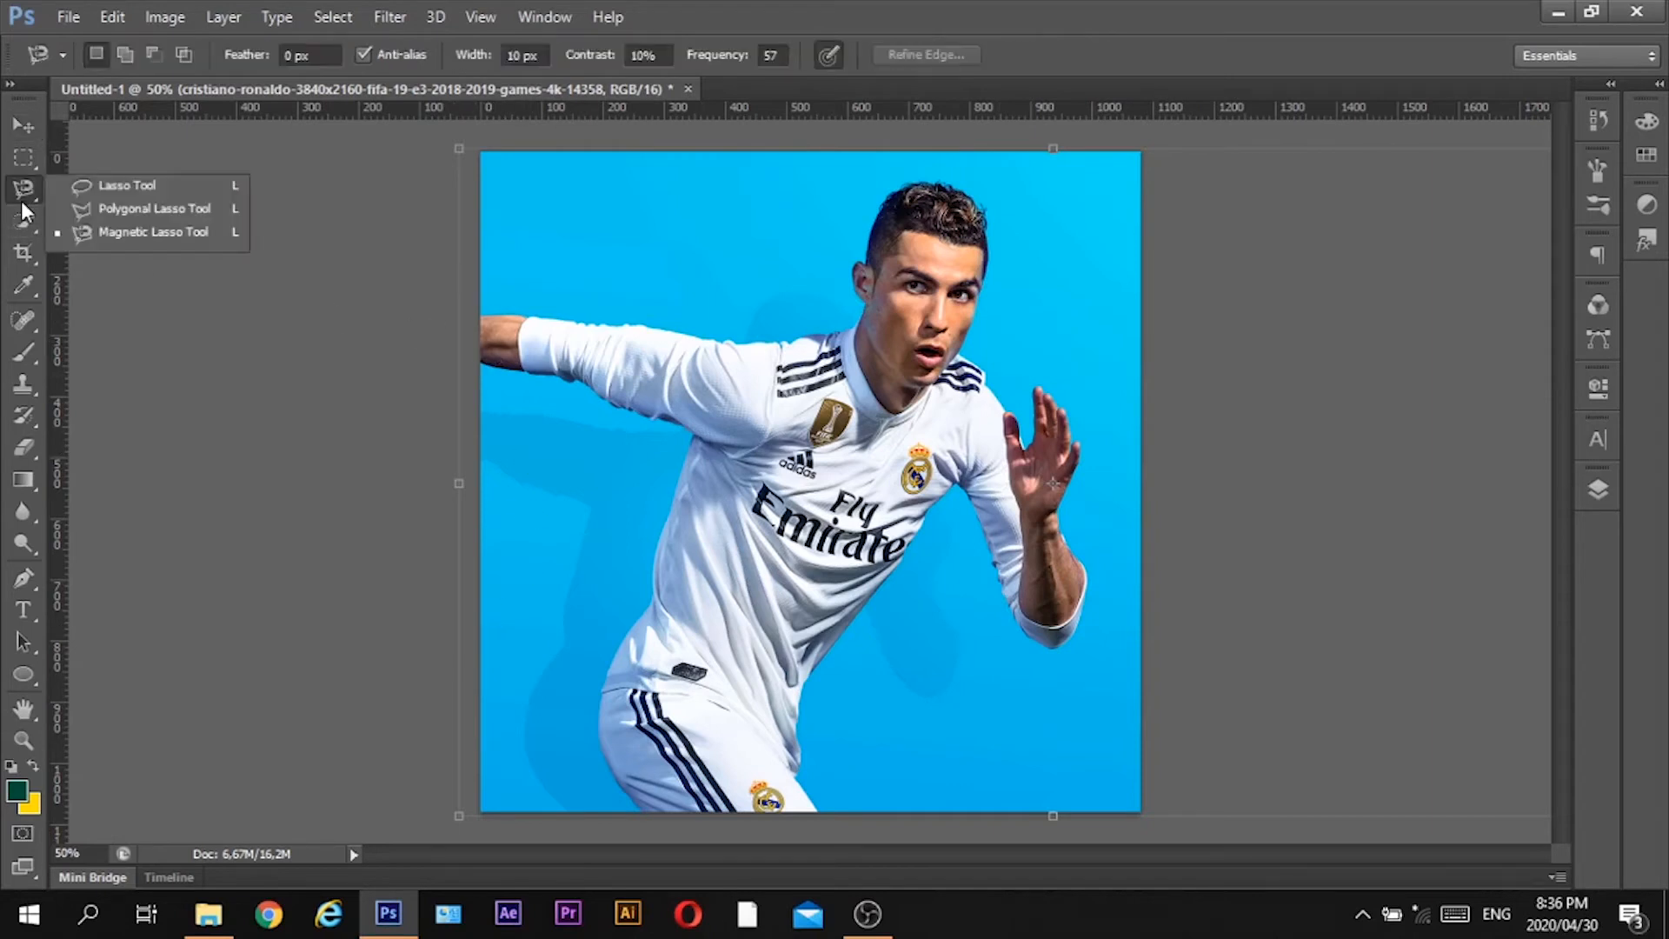
left_click(90, 188)
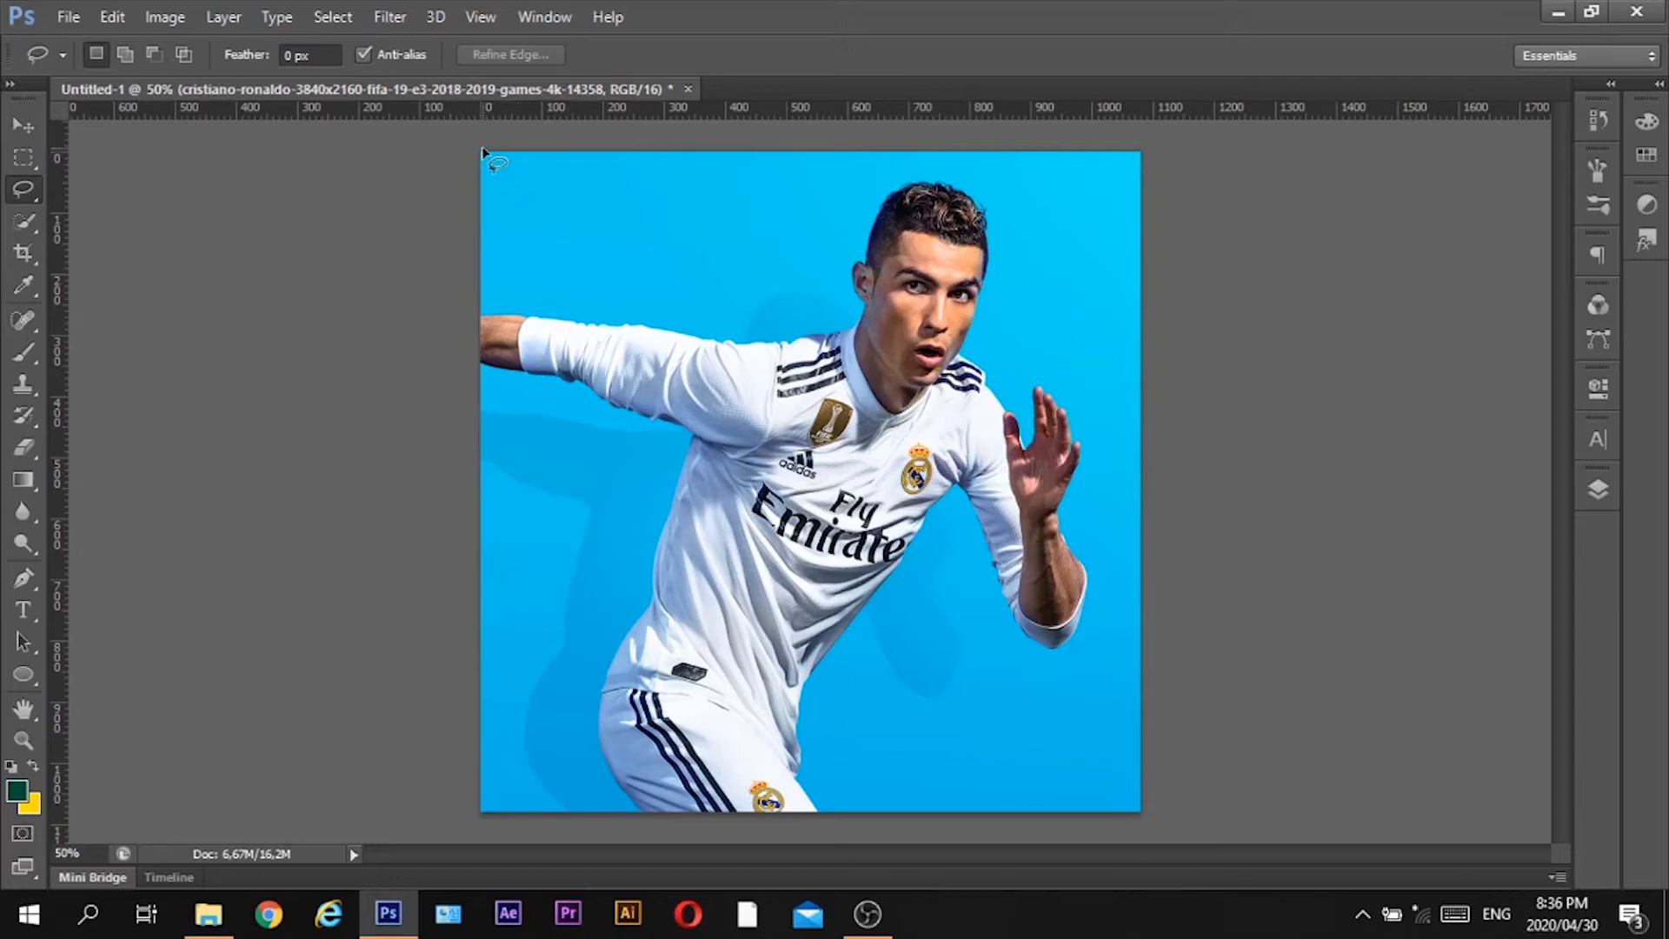
mouse_move(524, 165)
left_mouse_down()
mouse_move(765, 150)
mouse_move(1113, 194)
mouse_move(1137, 210)
mouse_move(1153, 292)
mouse_move(1154, 504)
mouse_move(1092, 448)
mouse_move(1078, 378)
mouse_move(1028, 384)
mouse_move(1022, 412)
mouse_move(974, 349)
mouse_move(1000, 300)
mouse_move(991, 202)
mouse_move(904, 184)
mouse_move(847, 317)
mouse_move(767, 341)
mouse_move(474, 300)
mouse_move(483, 153)
left_mouse_up()
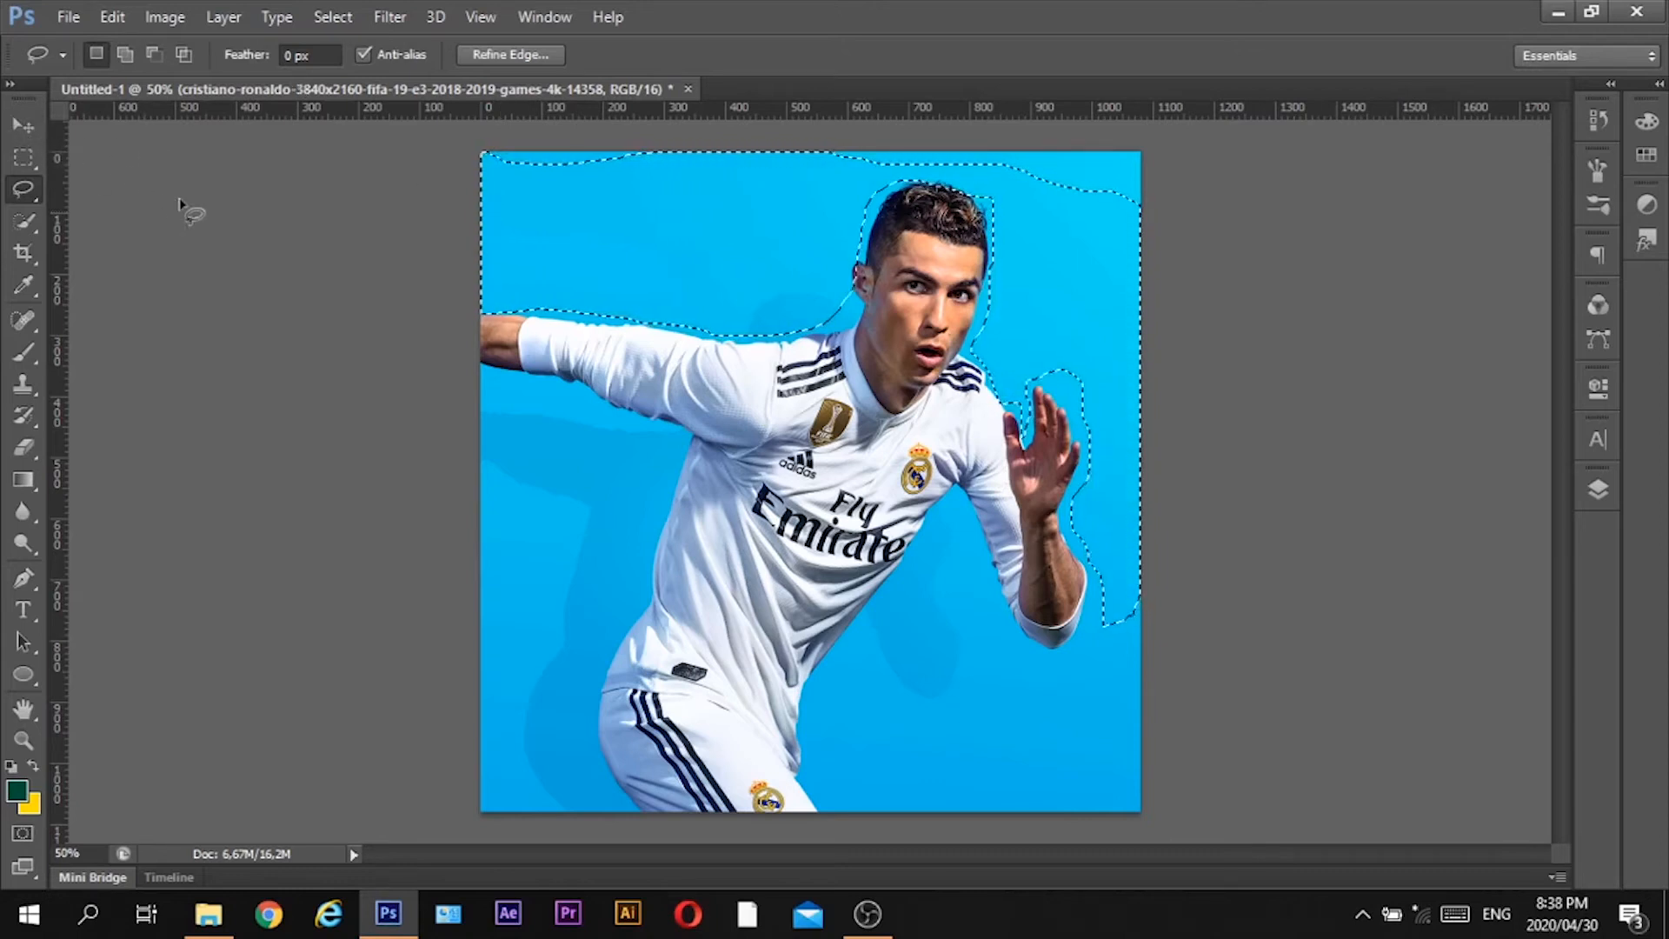
Try to move the selected background area of the placed image, undo the move and clear the selection
left_click(31, 127)
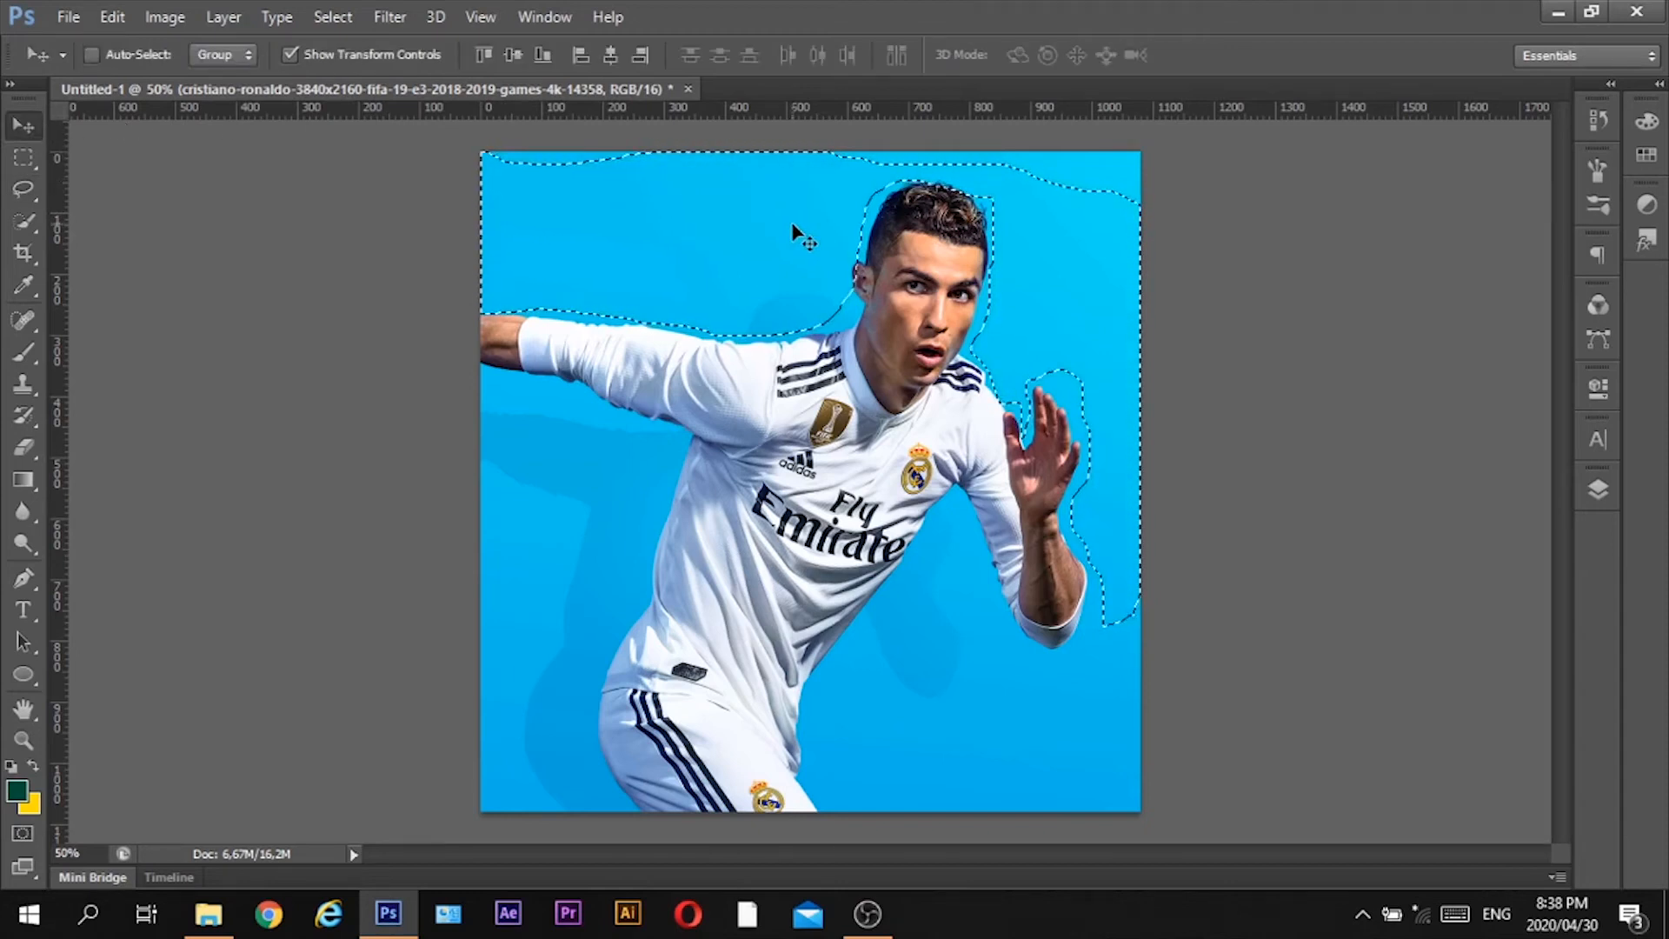
left_click_drag(793, 227, 596, 306)
left_click_drag(676, 357, 656, 313)
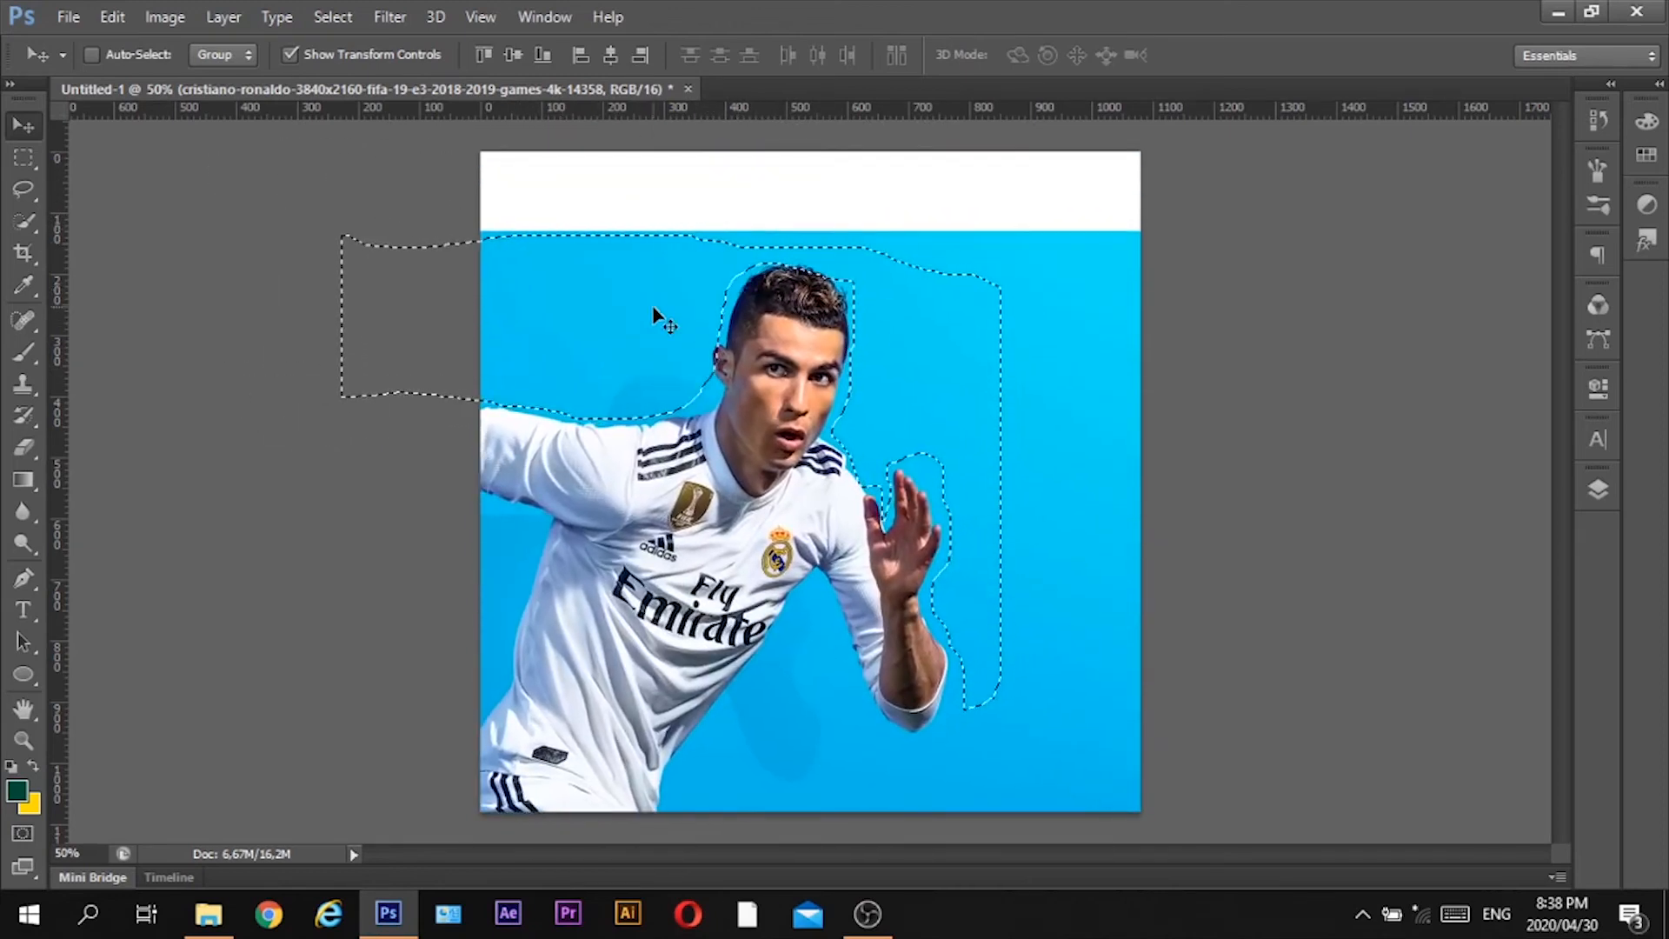
key("ctrl+z")
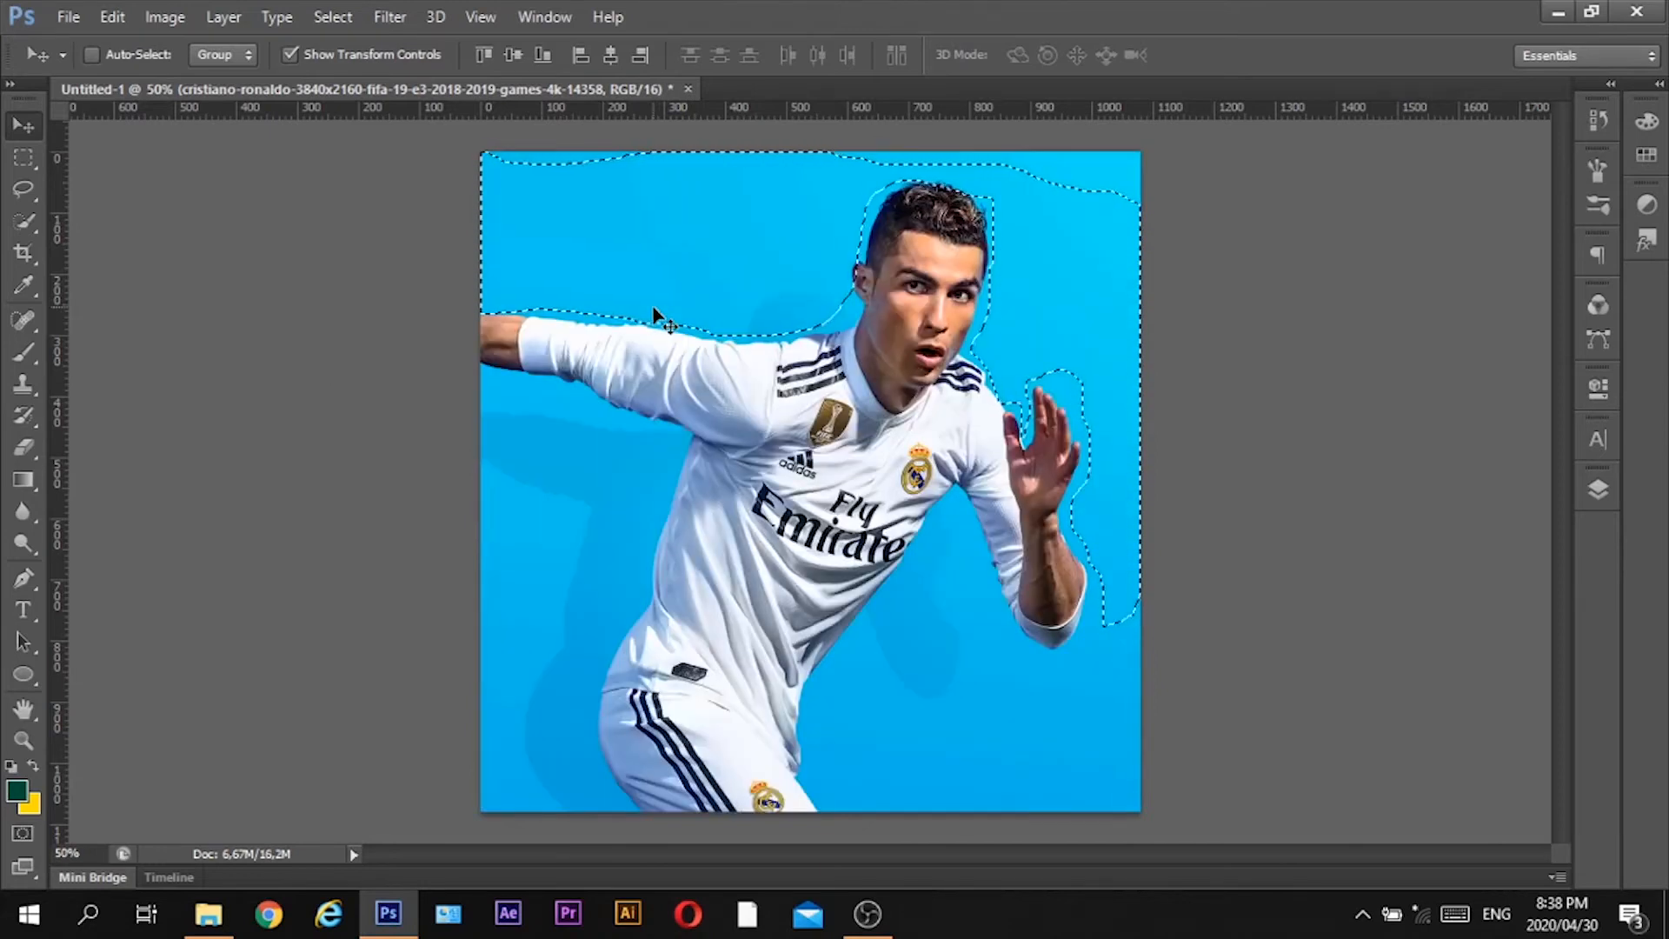
key("ctrl+d")
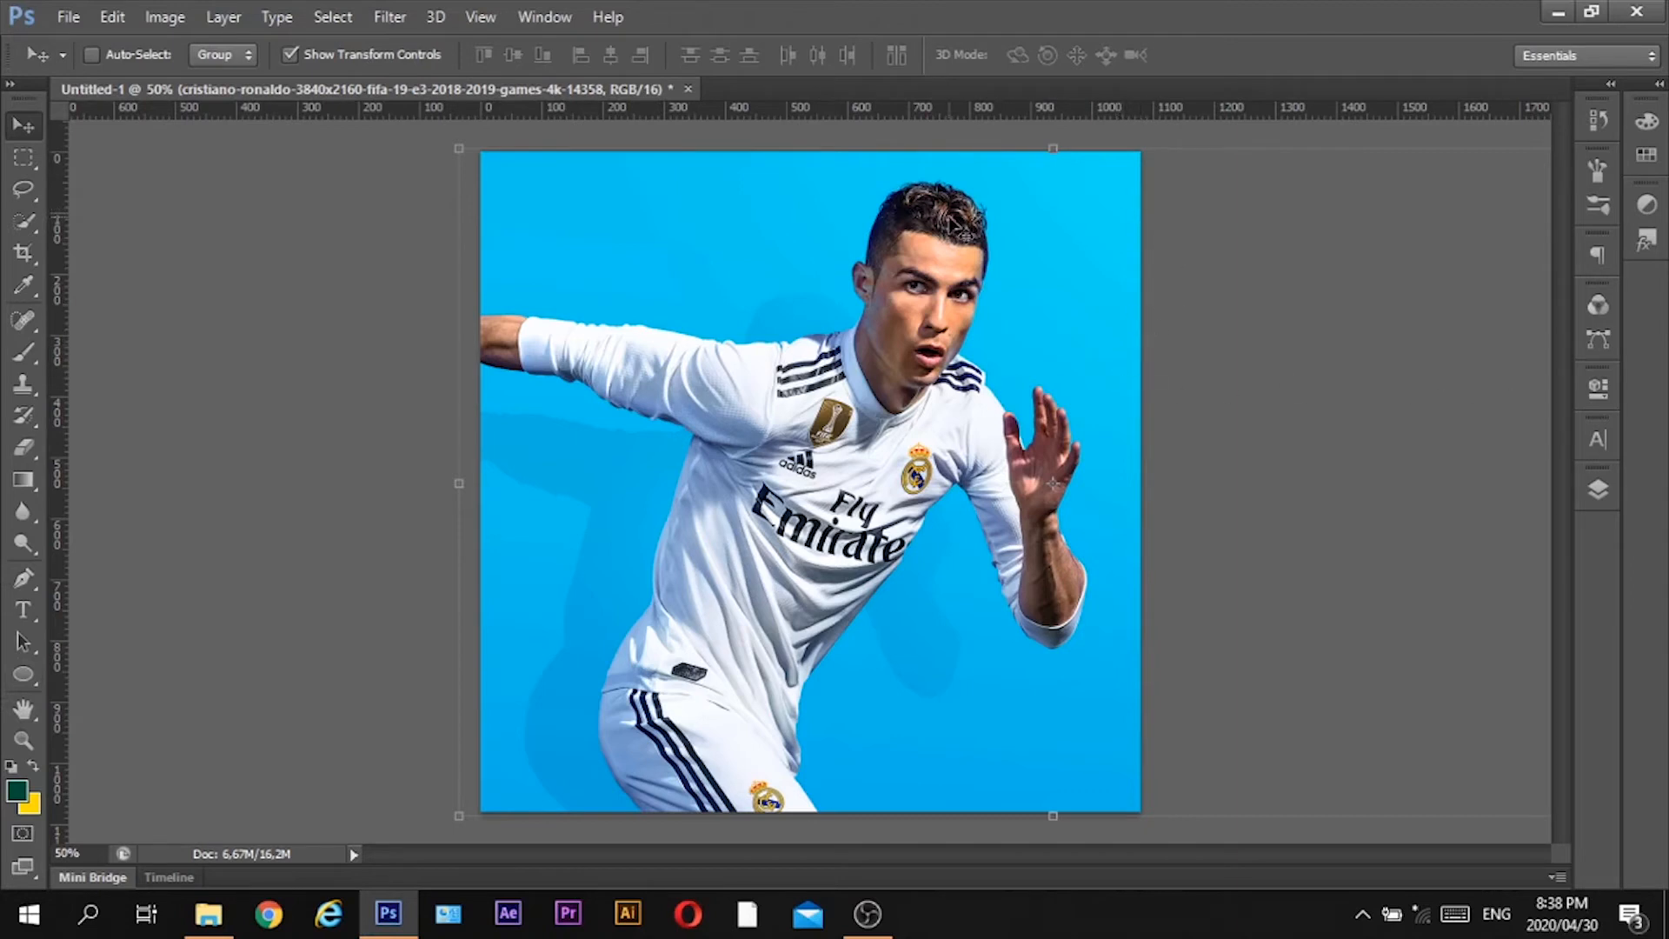
Rasterize the placed player image layer
left_click(1601, 492)
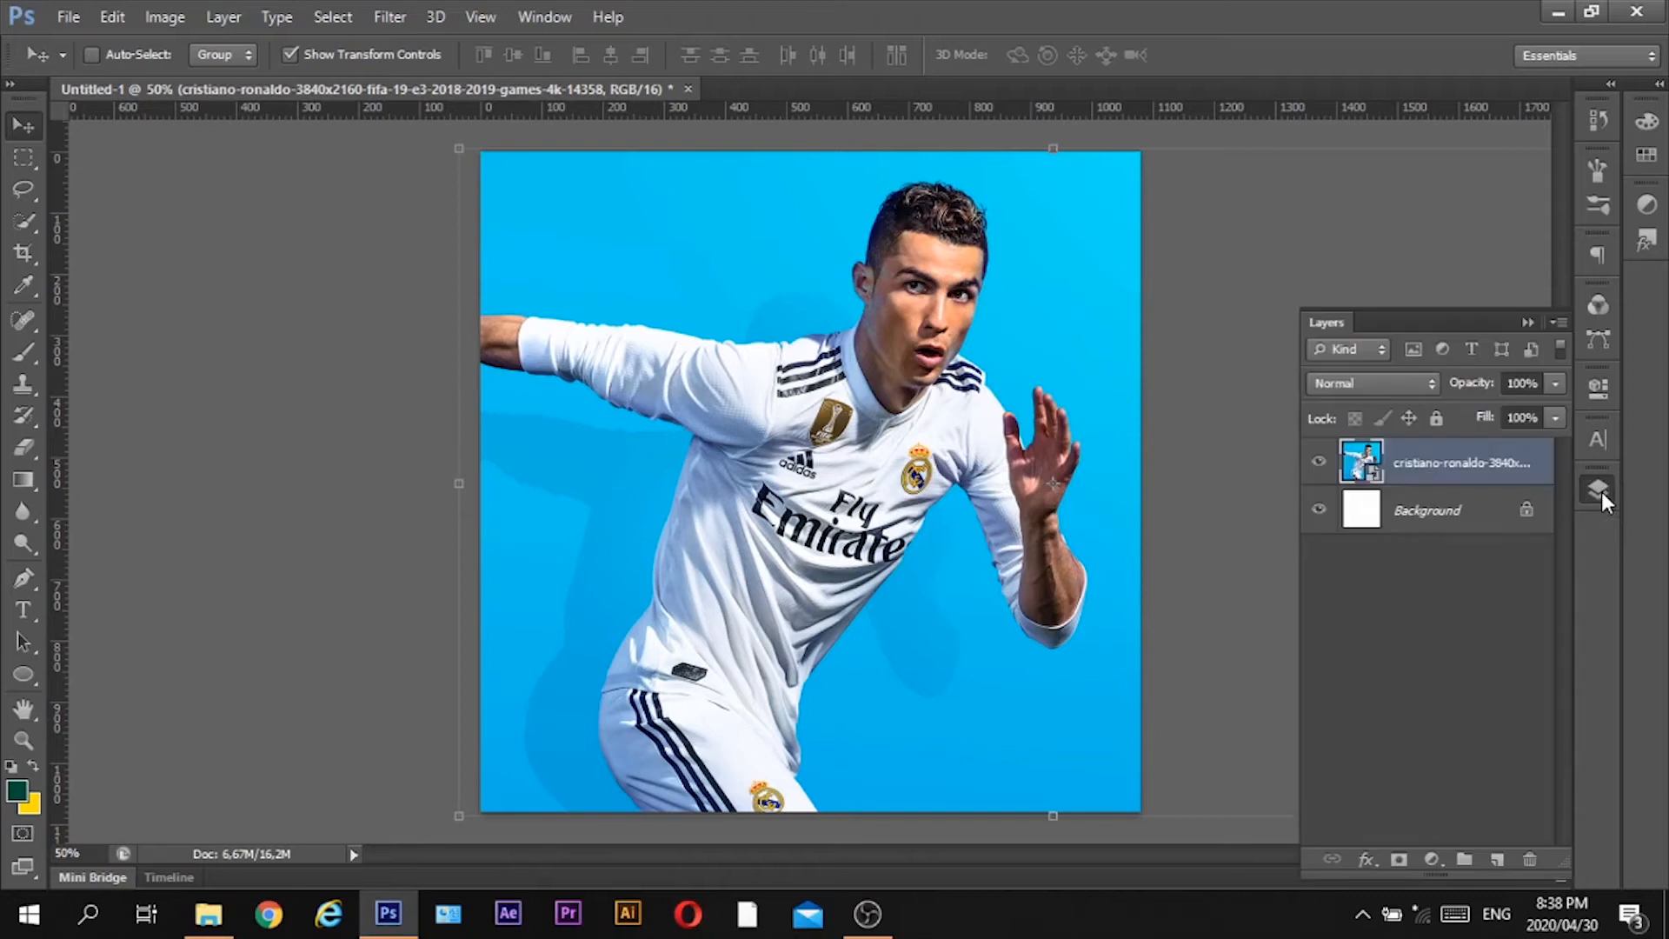
right_click(1415, 458)
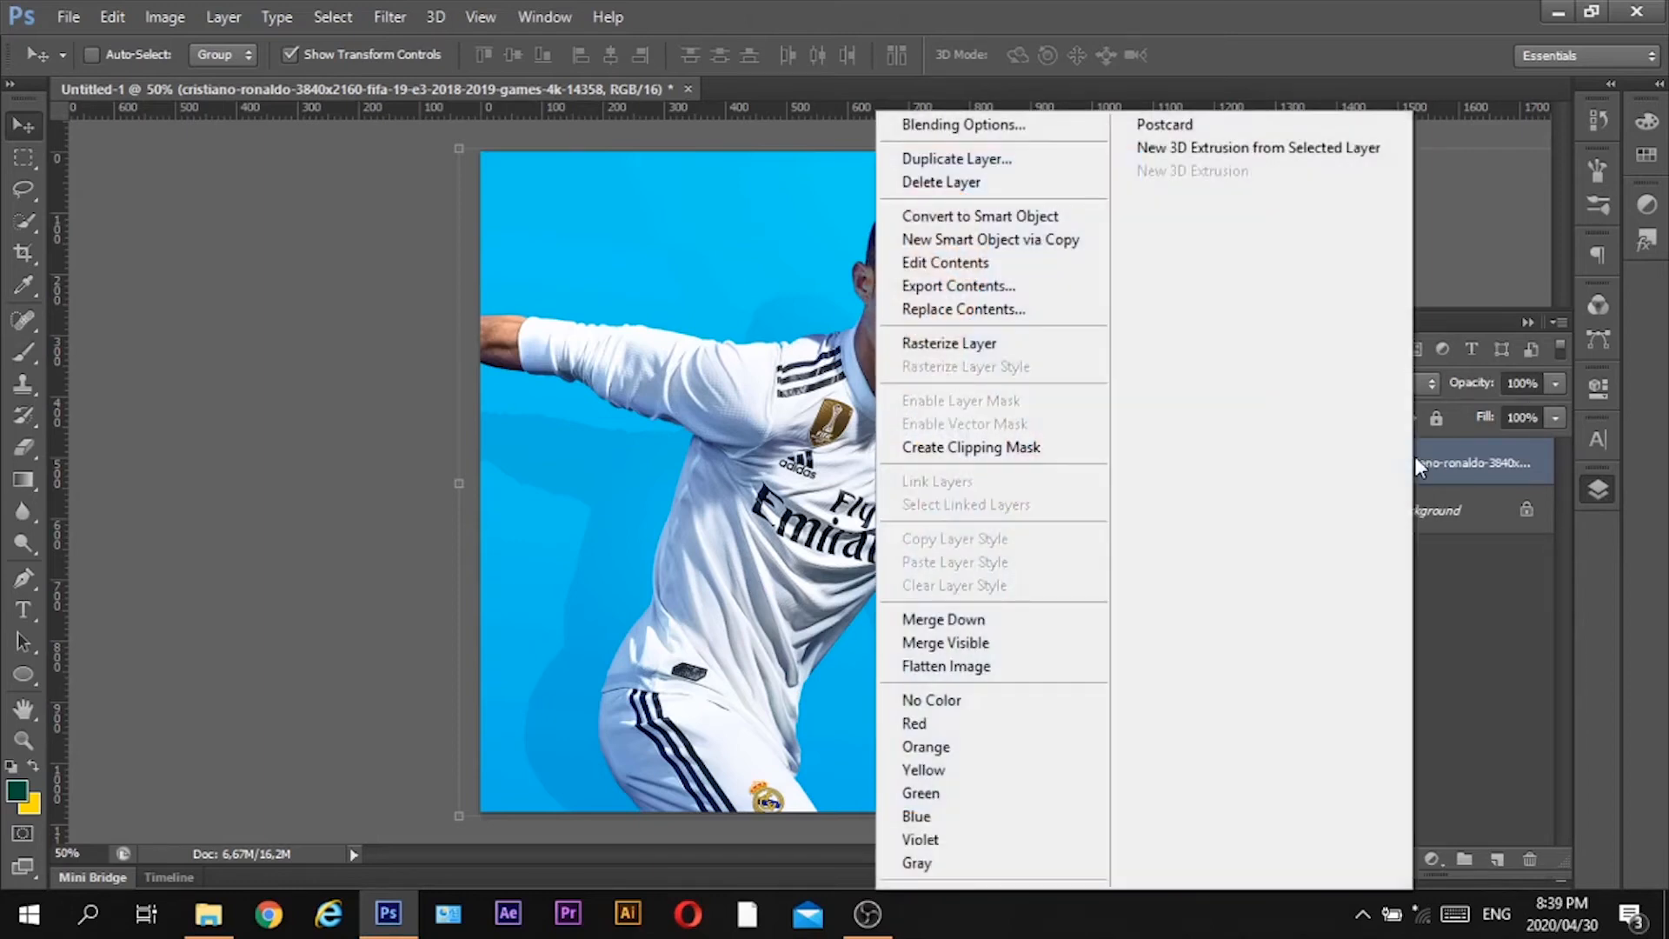
left_click(1065, 348)
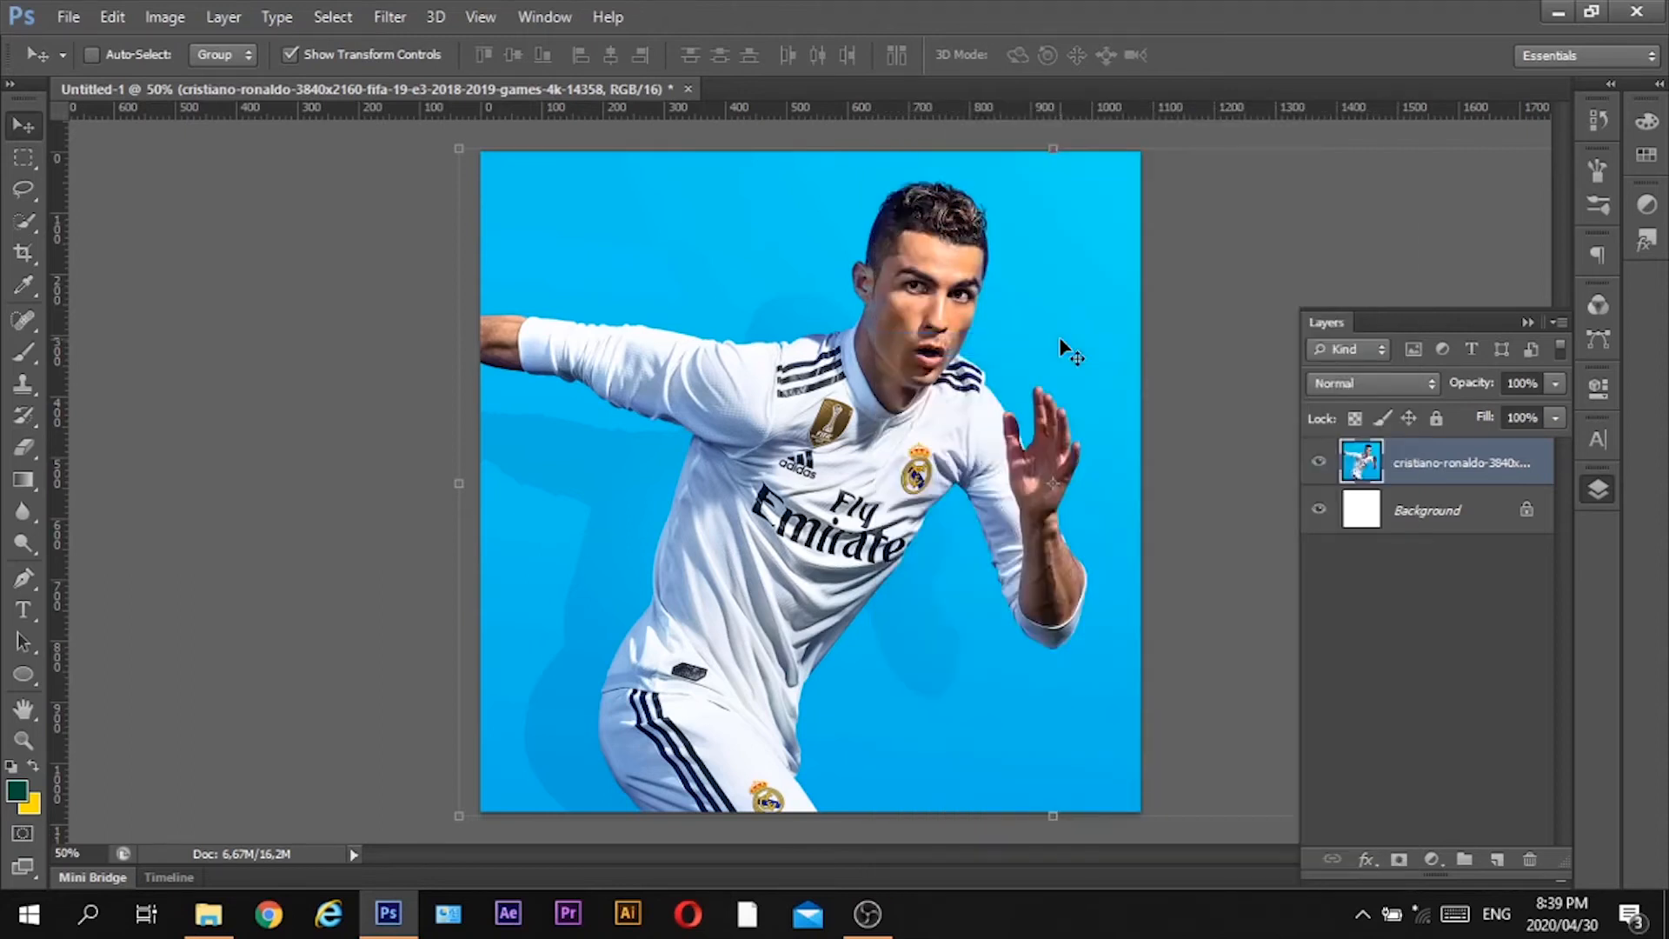
Lasso a patch of blue background between the outstretched arm and the player's head, and deselect it
left_click(26, 188)
left_click(115, 188)
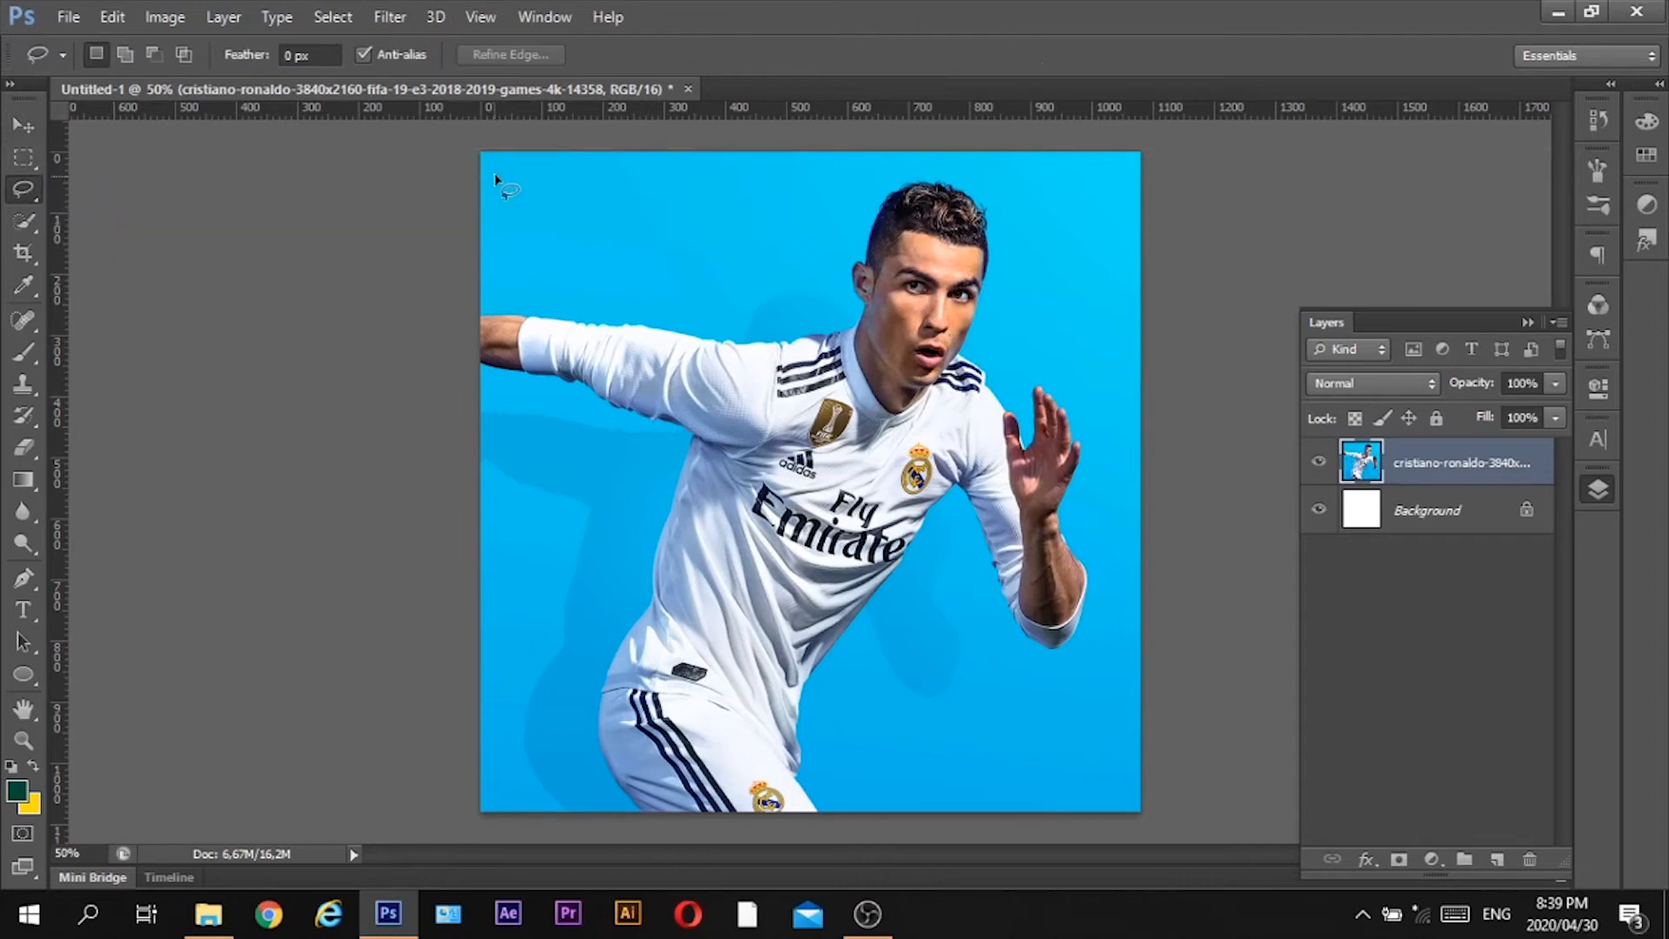
mouse_move(485, 157)
left_mouse_down()
mouse_move(845, 167)
mouse_move(855, 298)
mouse_move(836, 330)
mouse_move(661, 334)
mouse_move(519, 277)
left_mouse_up()
left_click_drag(484, 183, 483, 157)
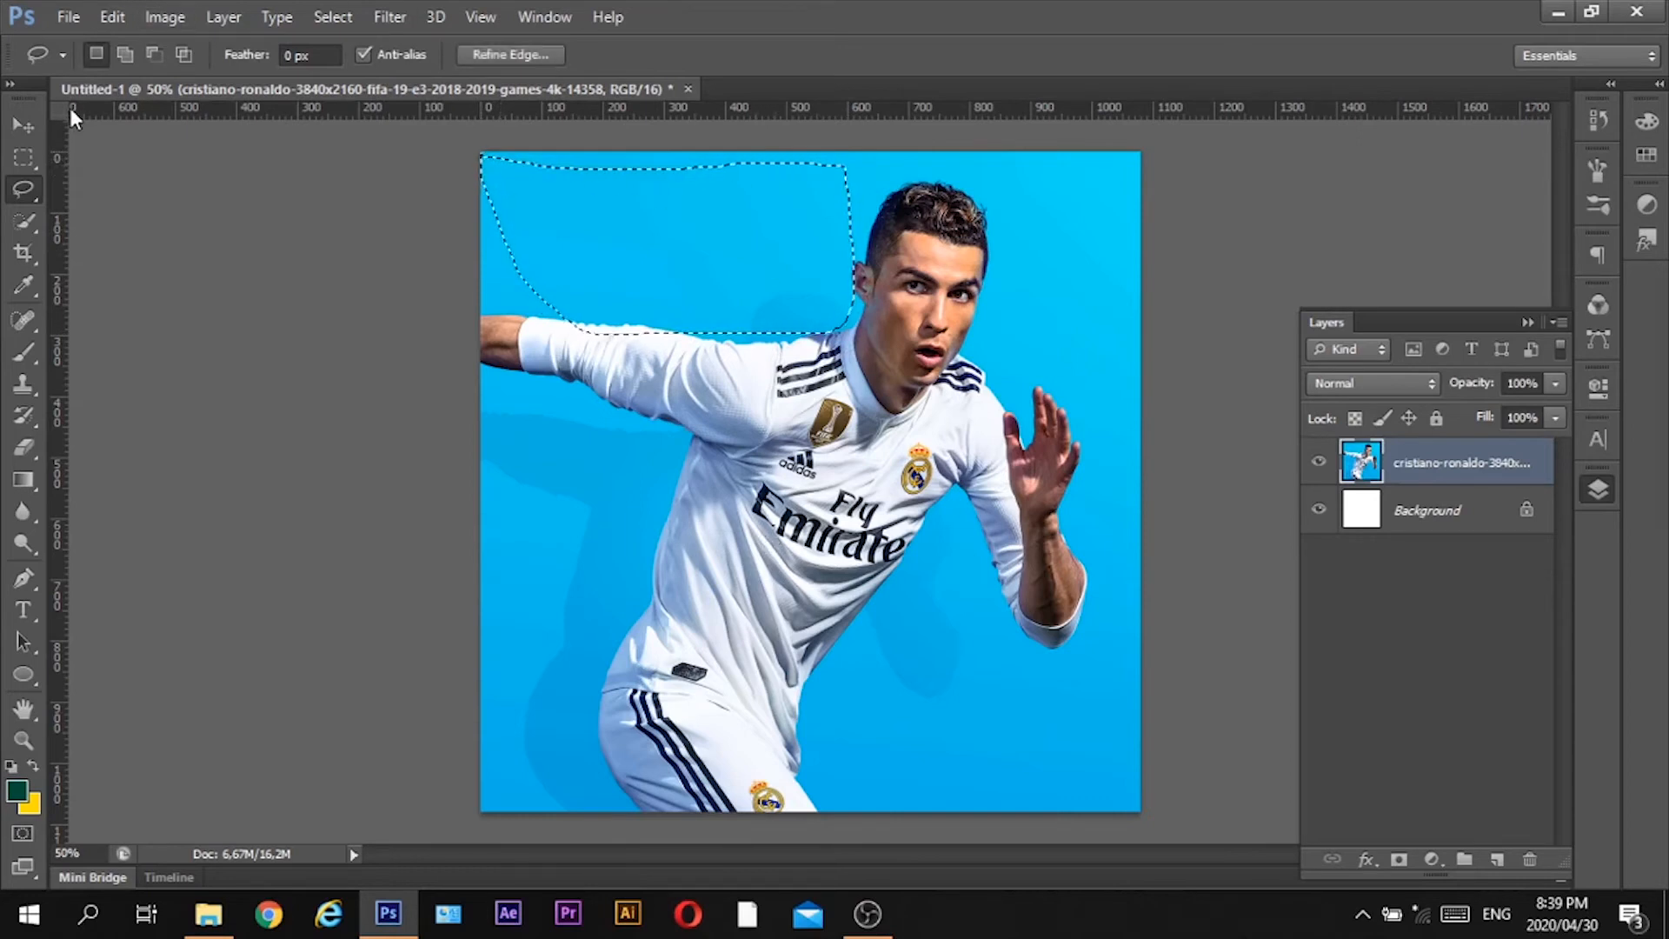
left_click(22, 121)
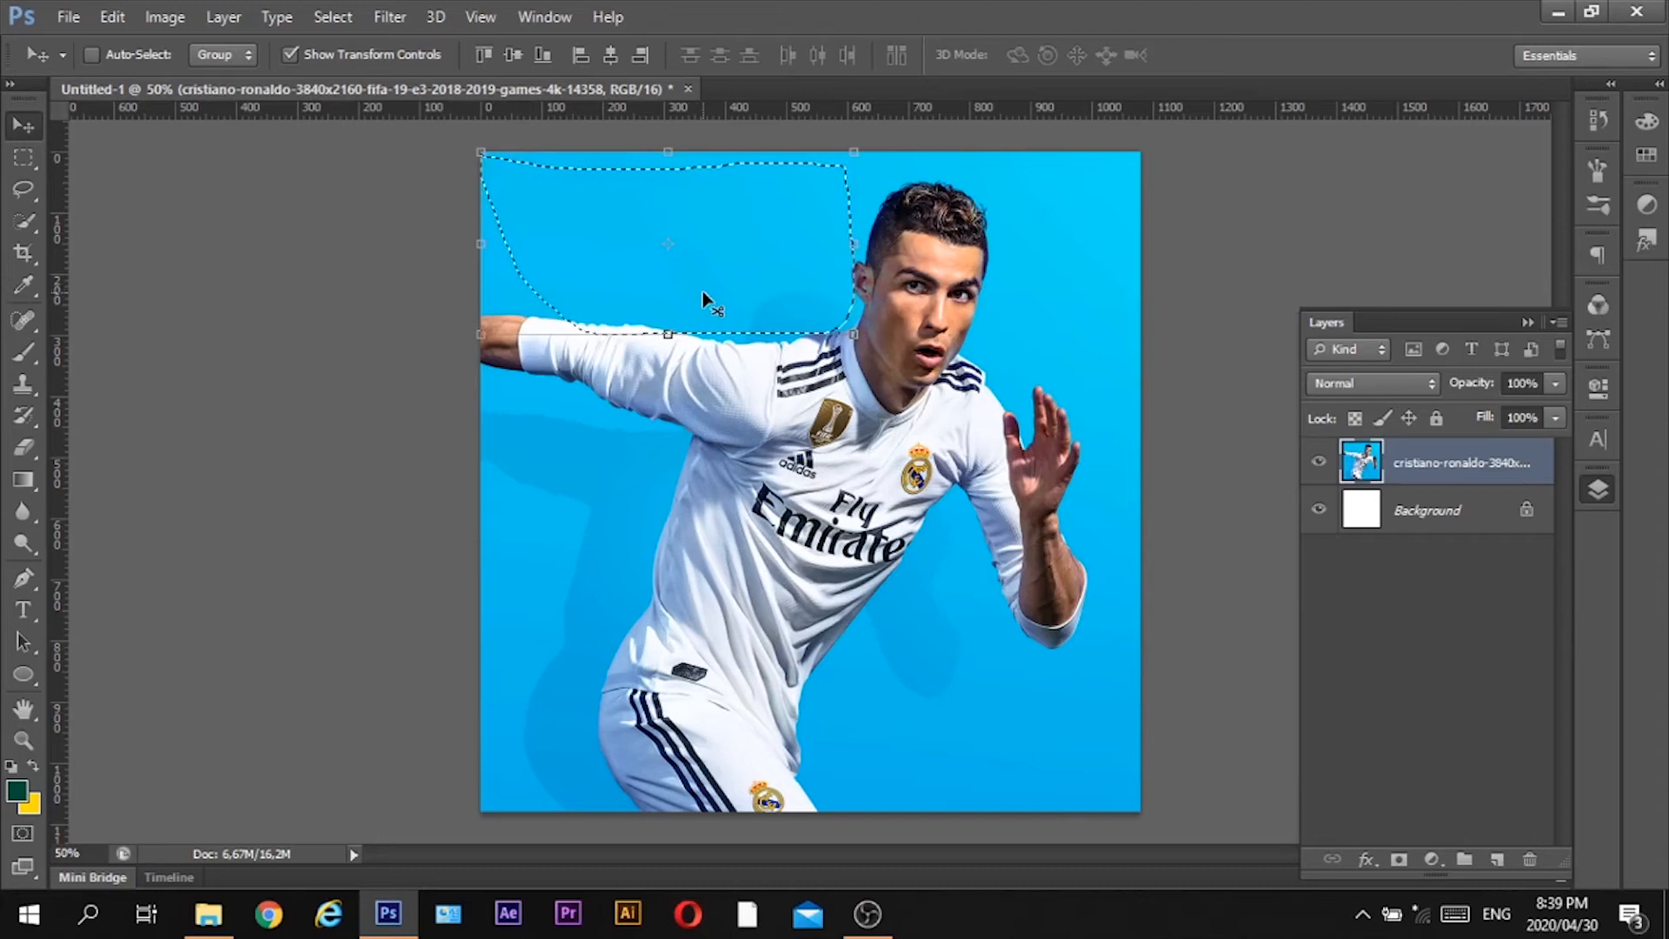
key("ctrl+d")
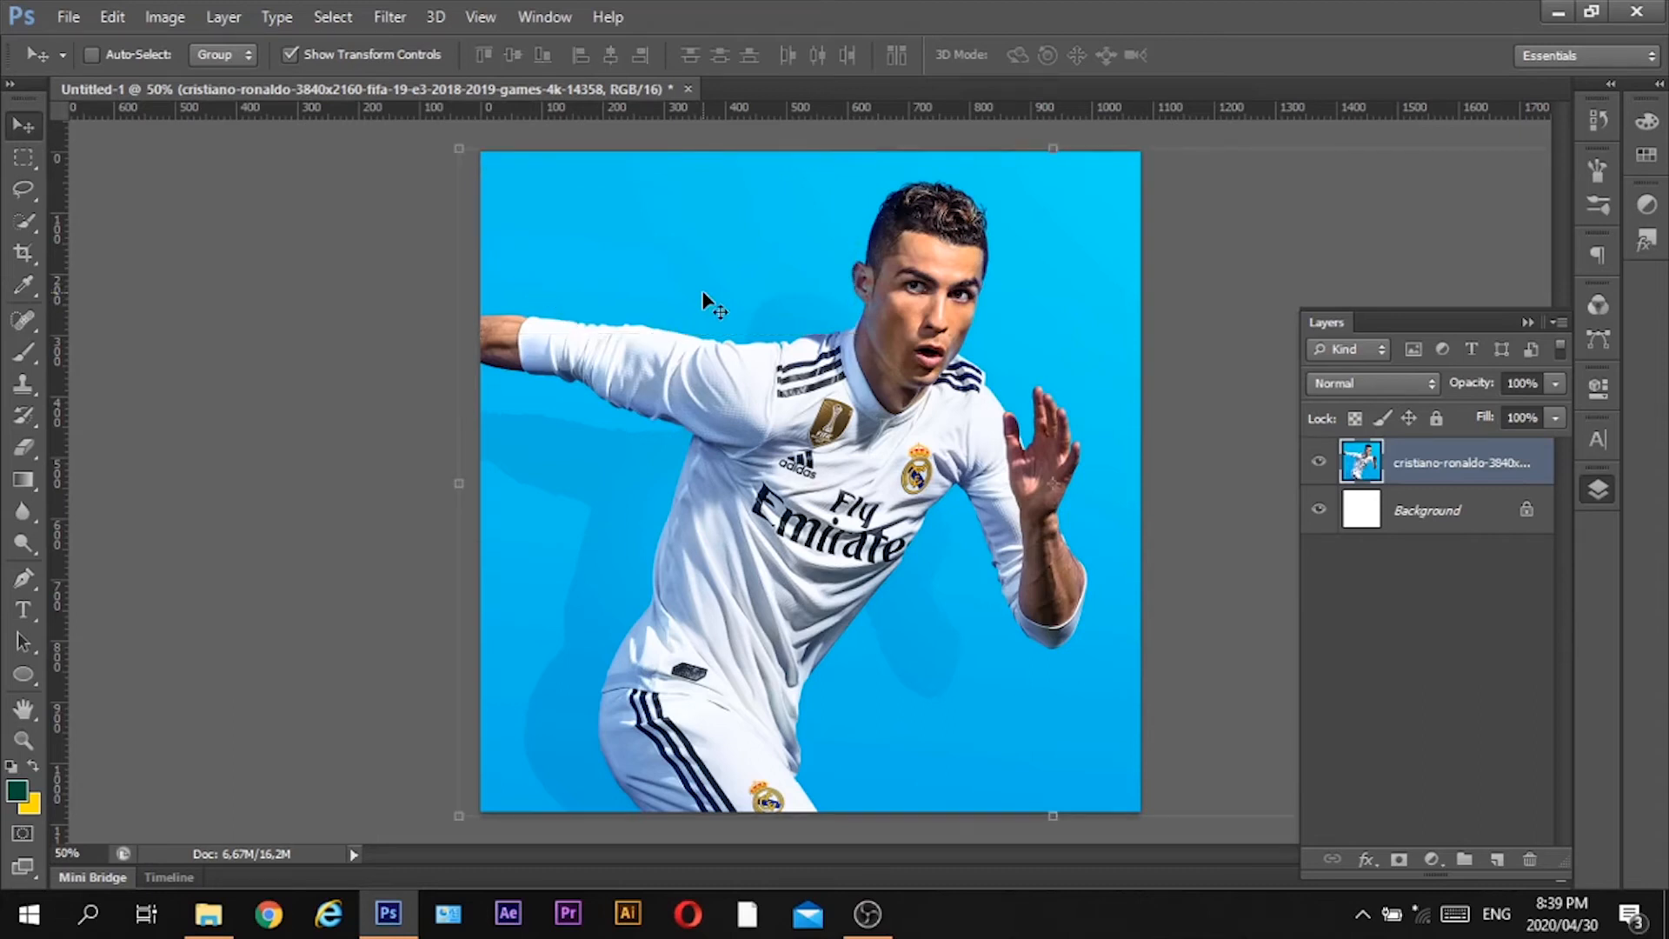
Trace the whole player with the Magnetic Lasso, starting and closing the outline at the outstretched wrist on the canvas edge
left_click(33, 217)
left_click(28, 191)
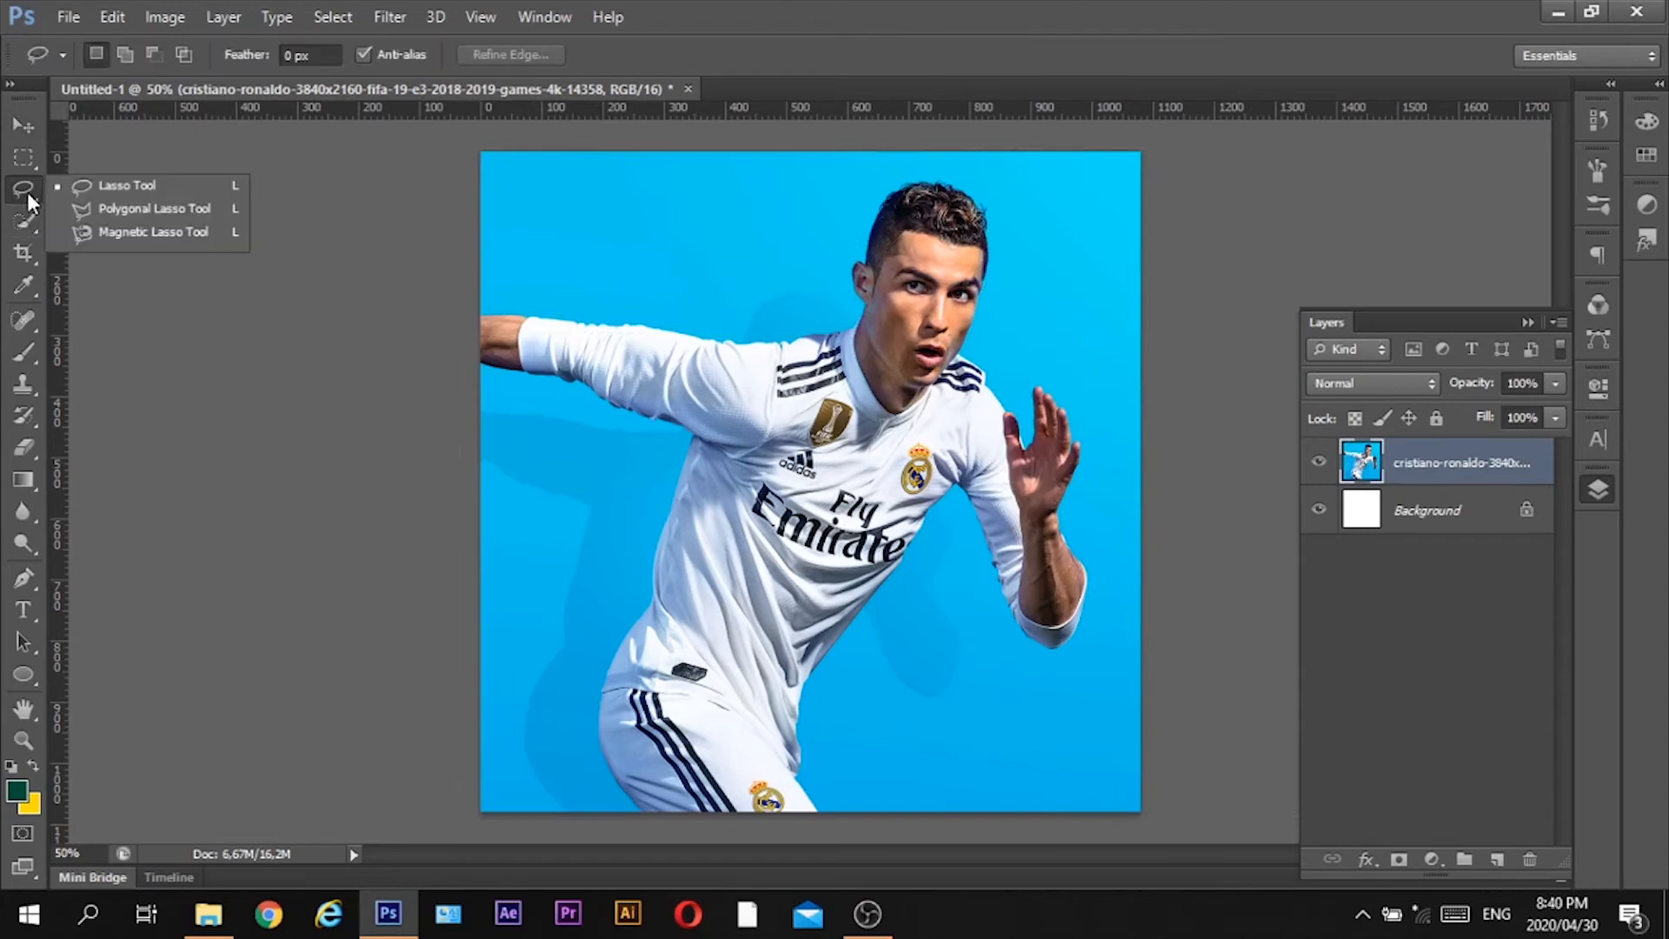
left_click(132, 233)
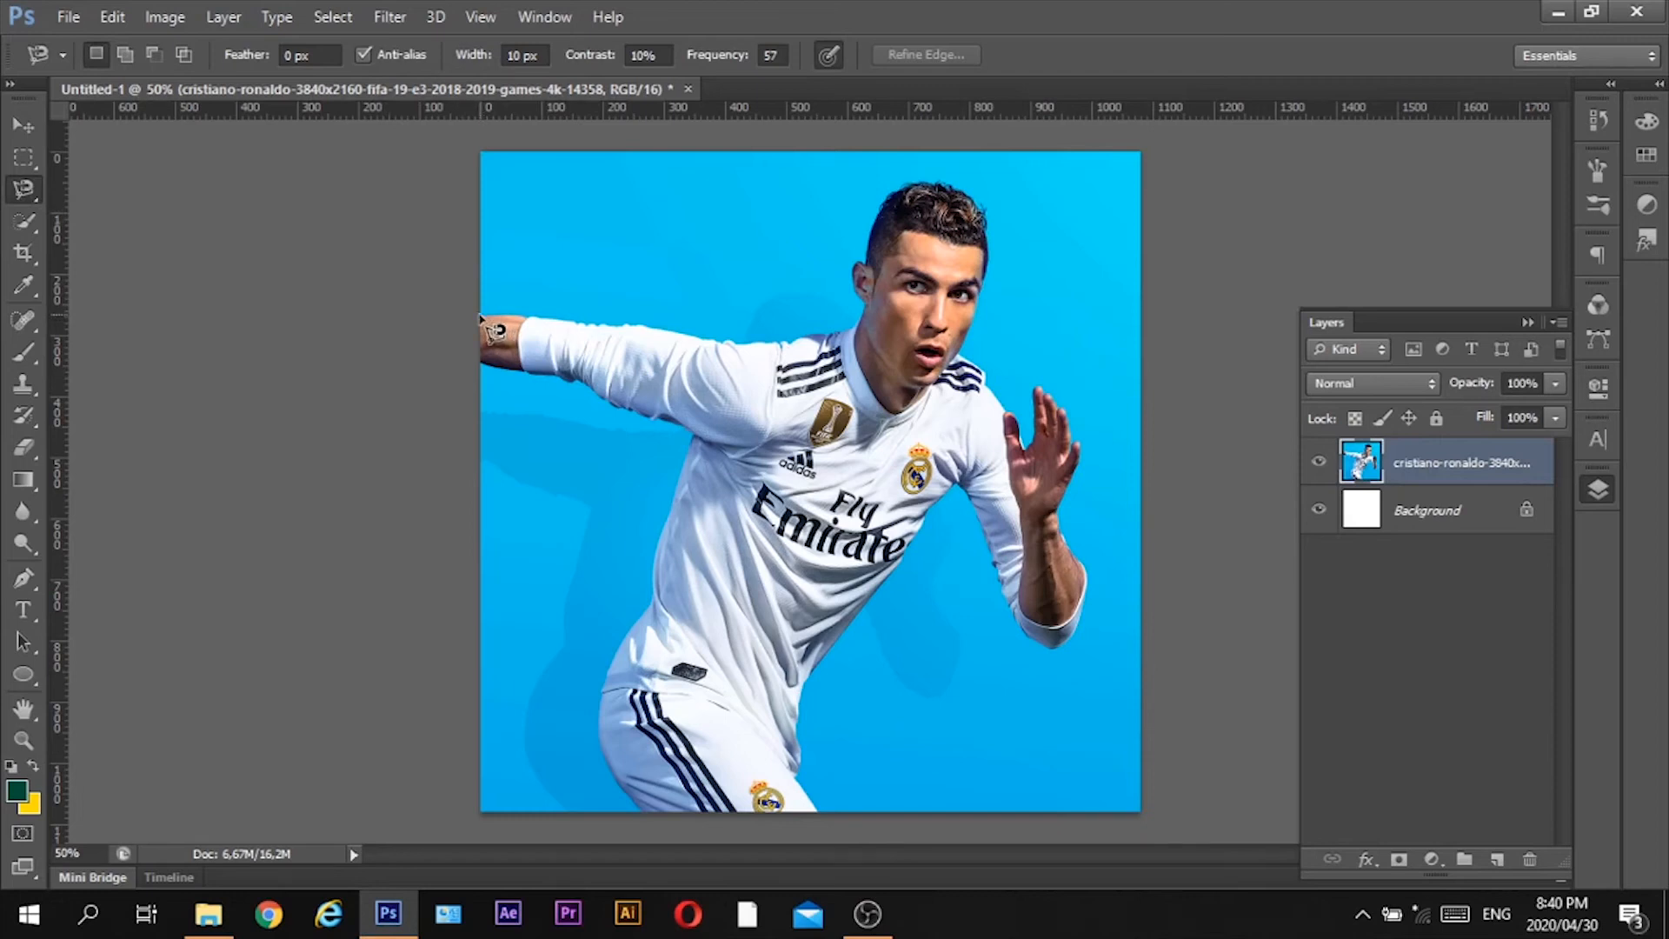
left_click(481, 319)
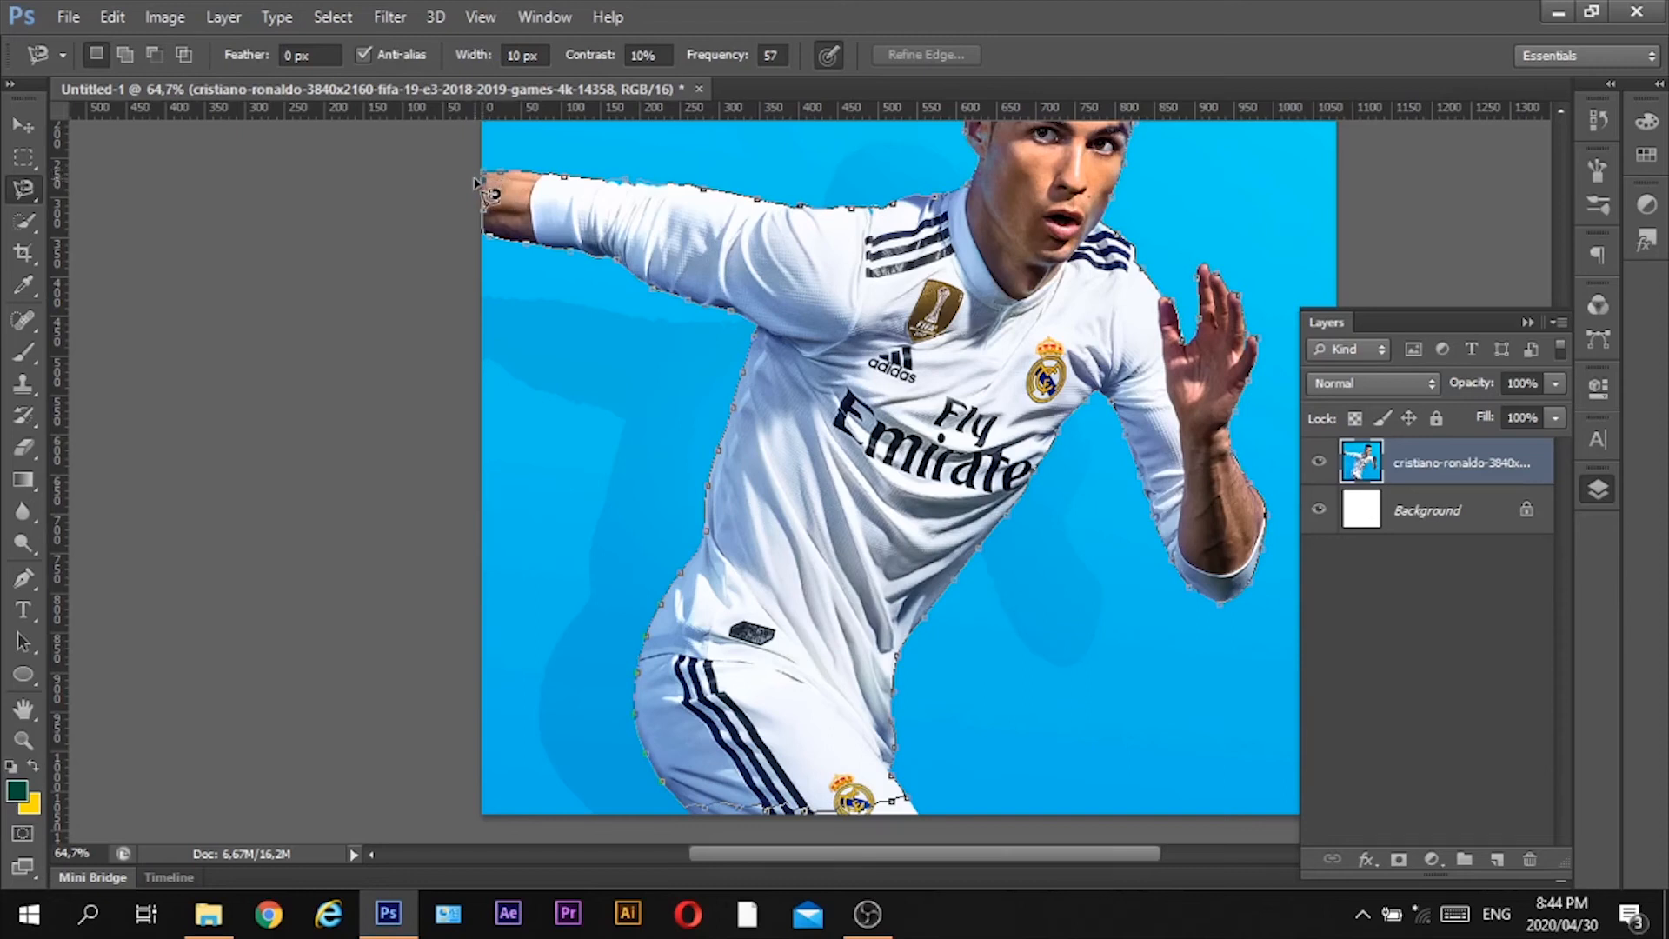
left_click(483, 182)
Subtract the stray blue patches along the upper edge of the outstretched sleeve from the selection with the Quick Selection tool
scroll(483, 182, "up", 5)
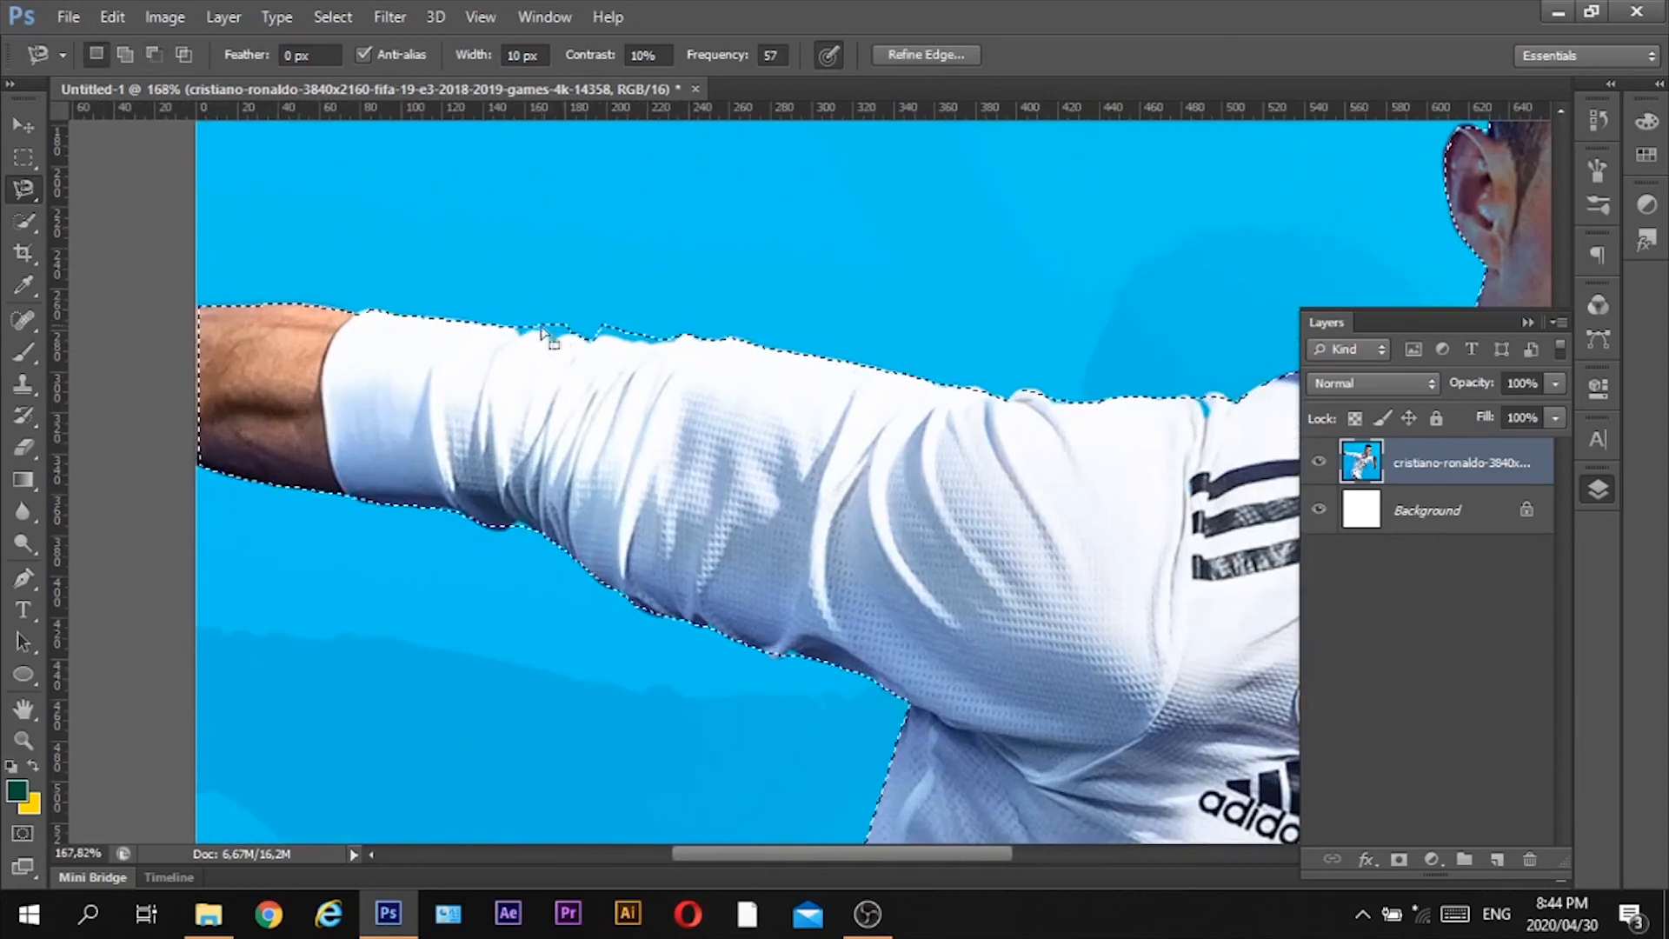
scroll(801, 372, "down", 5)
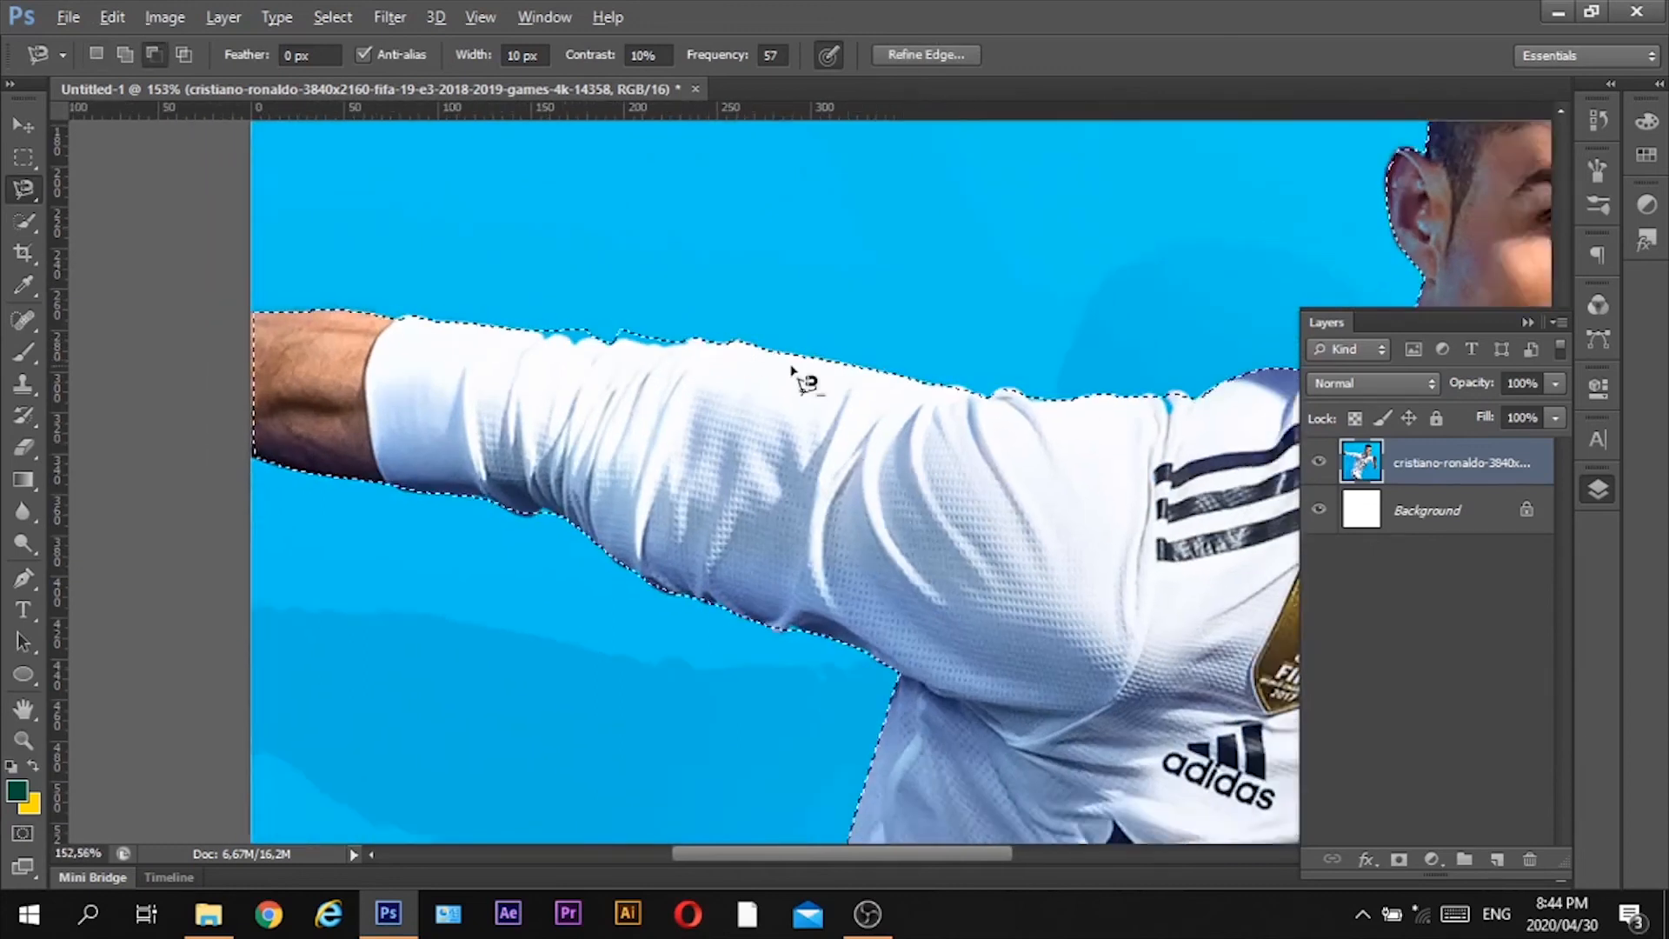
scroll(1181, 457, "down", 4)
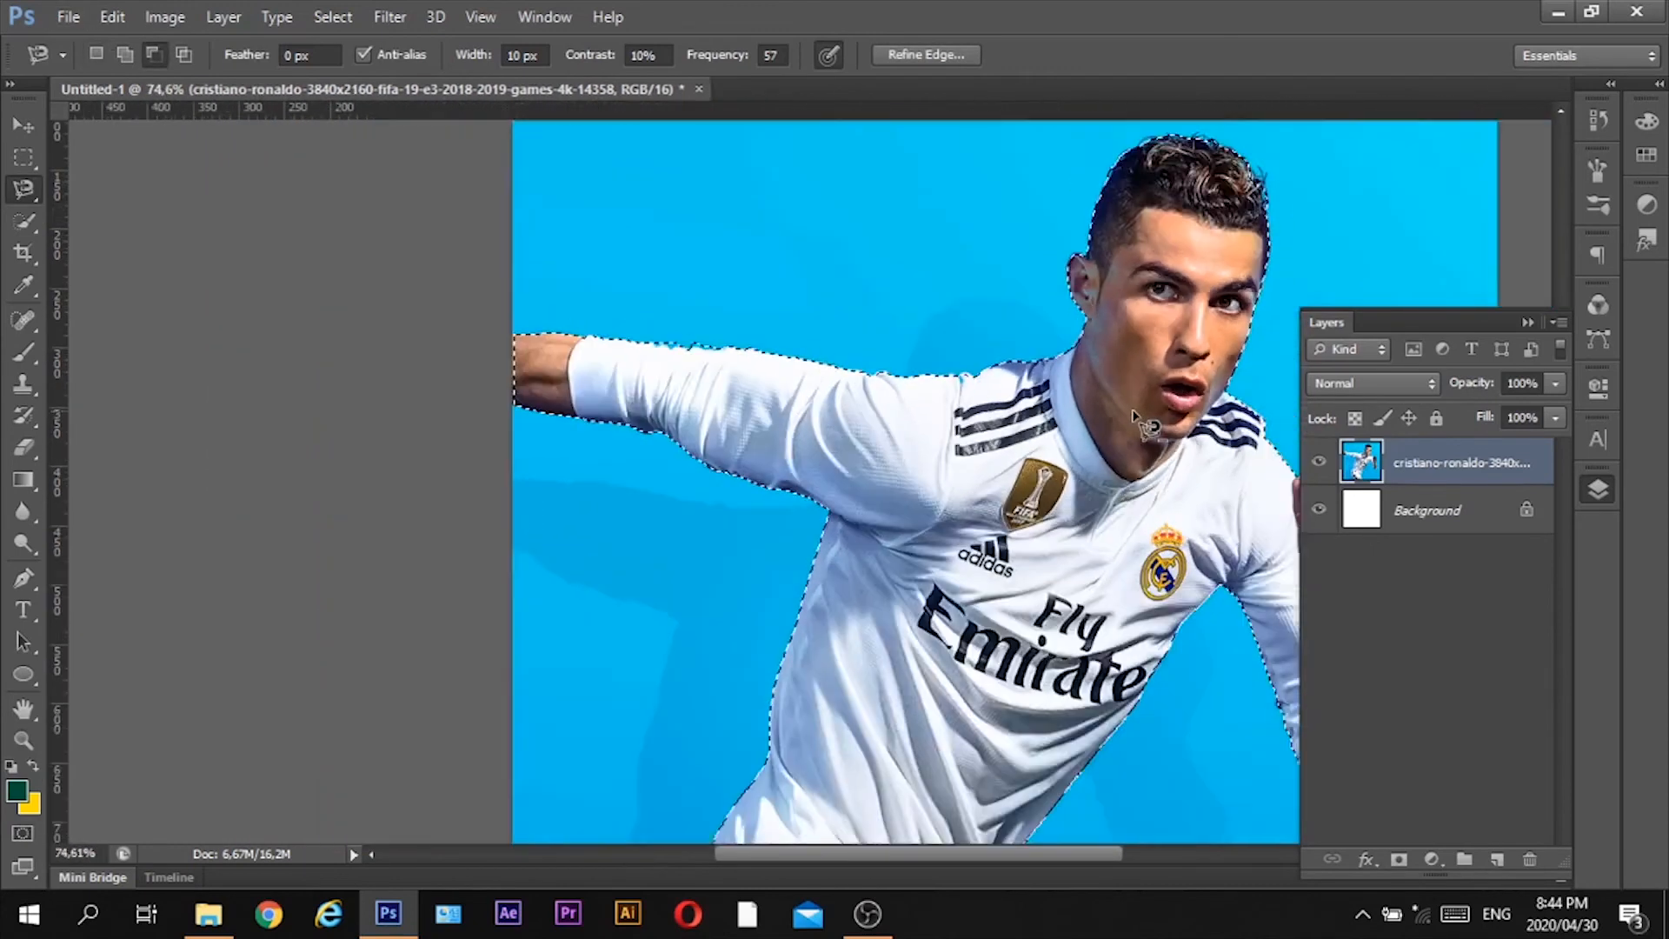
scroll(600, 369, "up", 6)
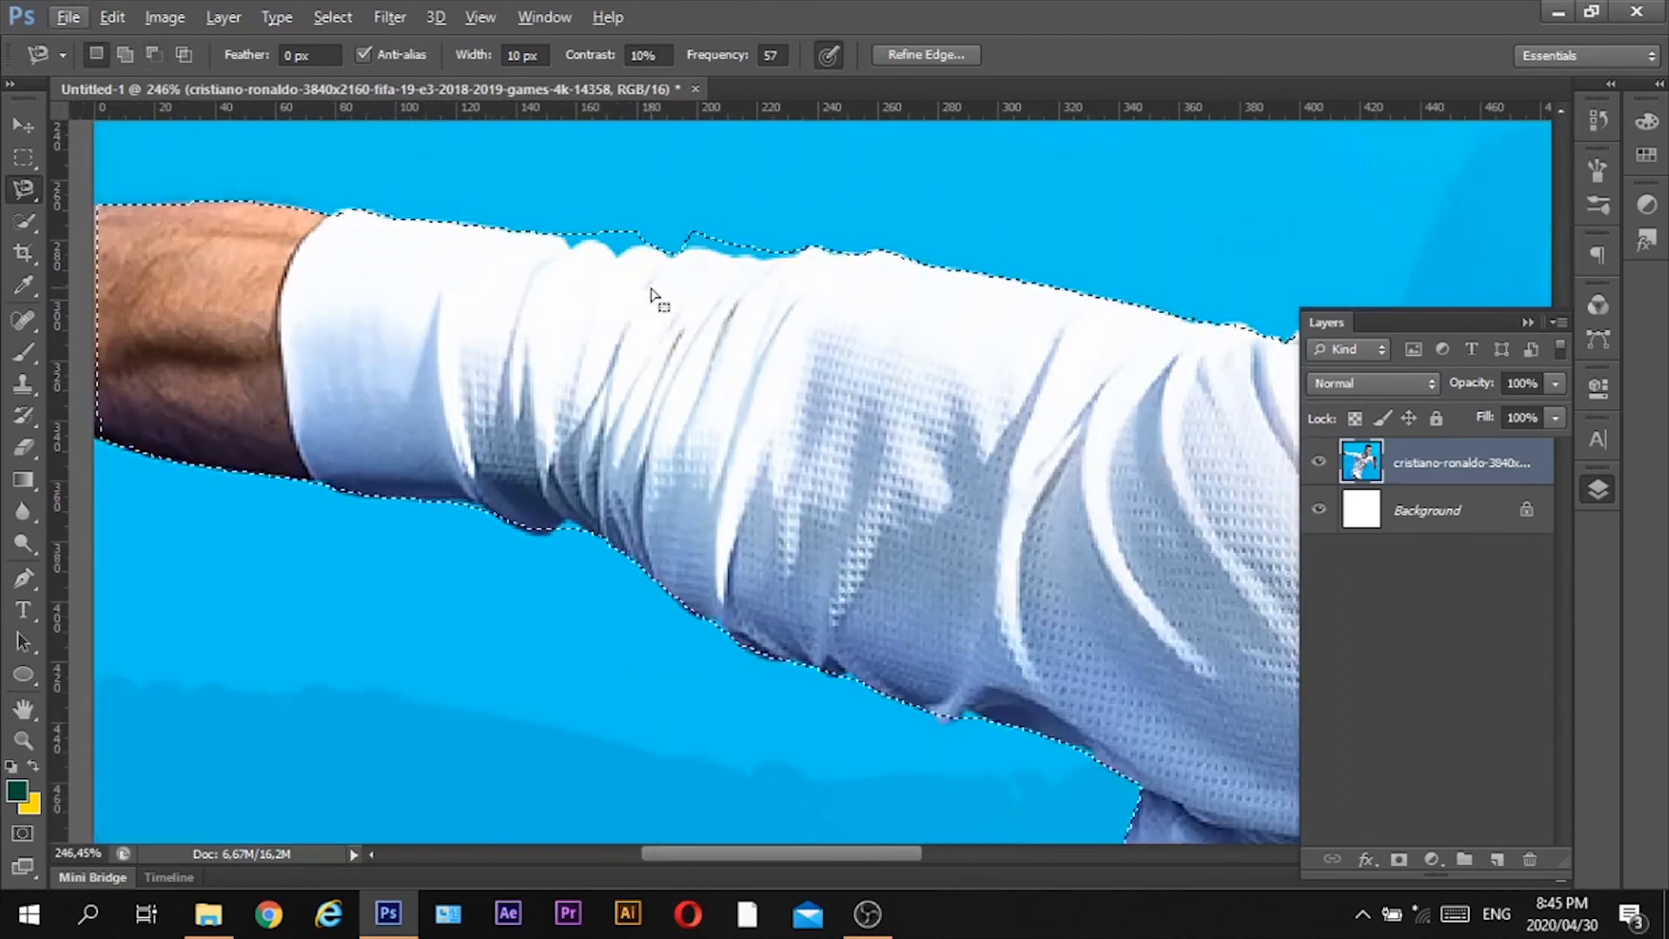
scroll(656, 294, "up", 2)
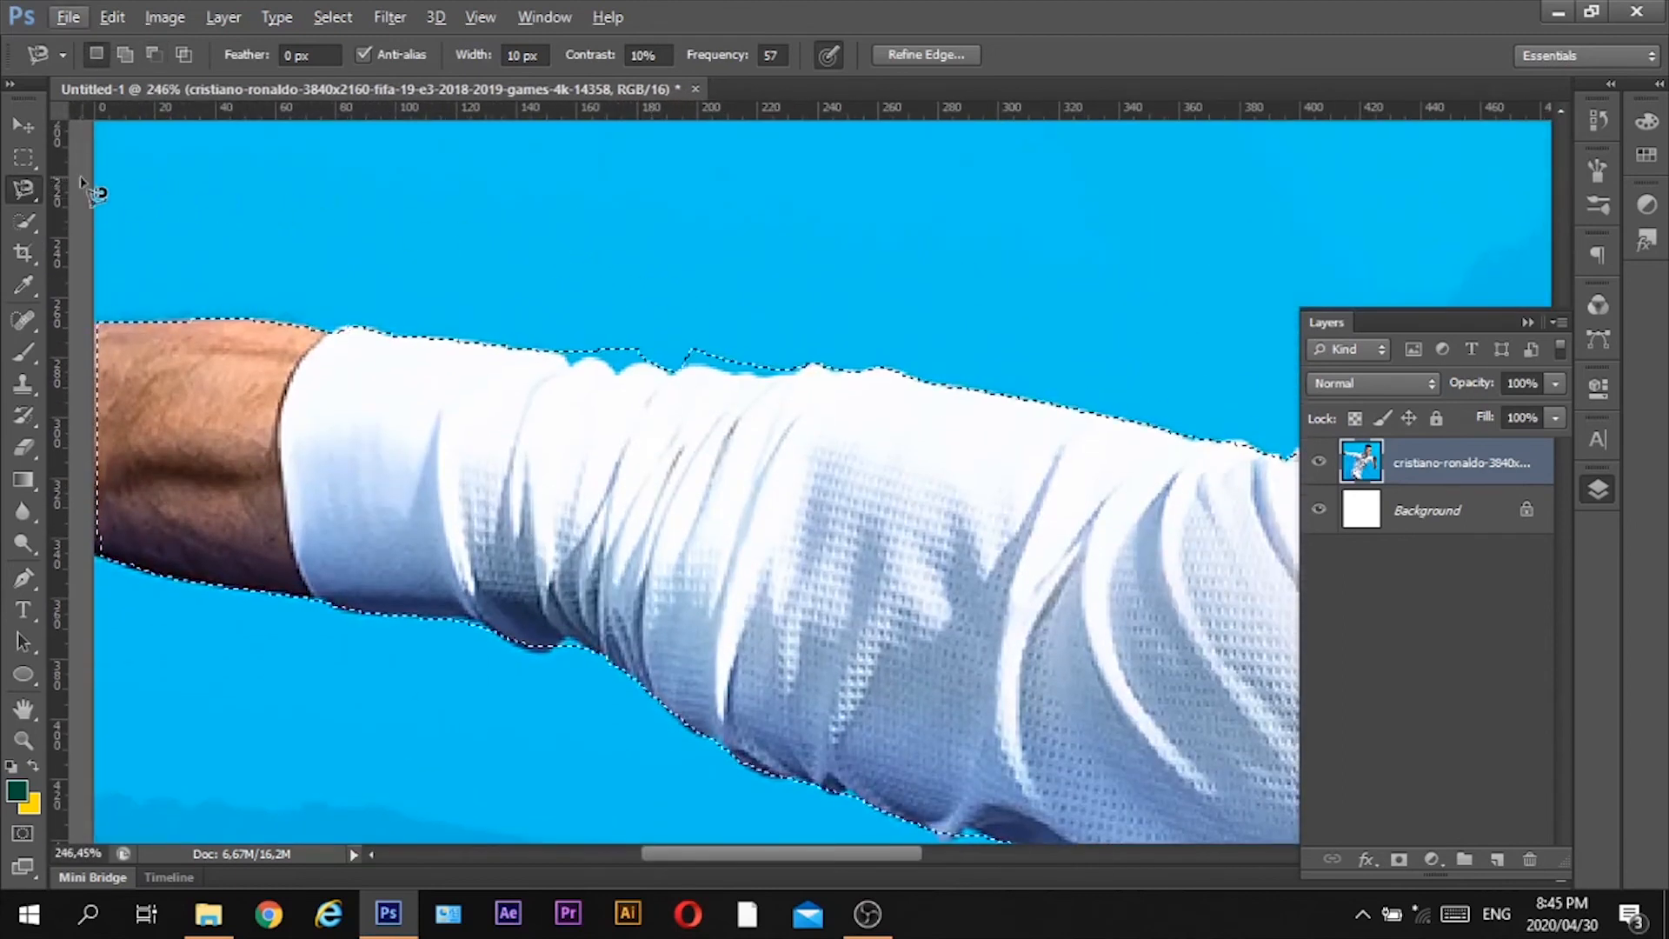
left_click(30, 223)
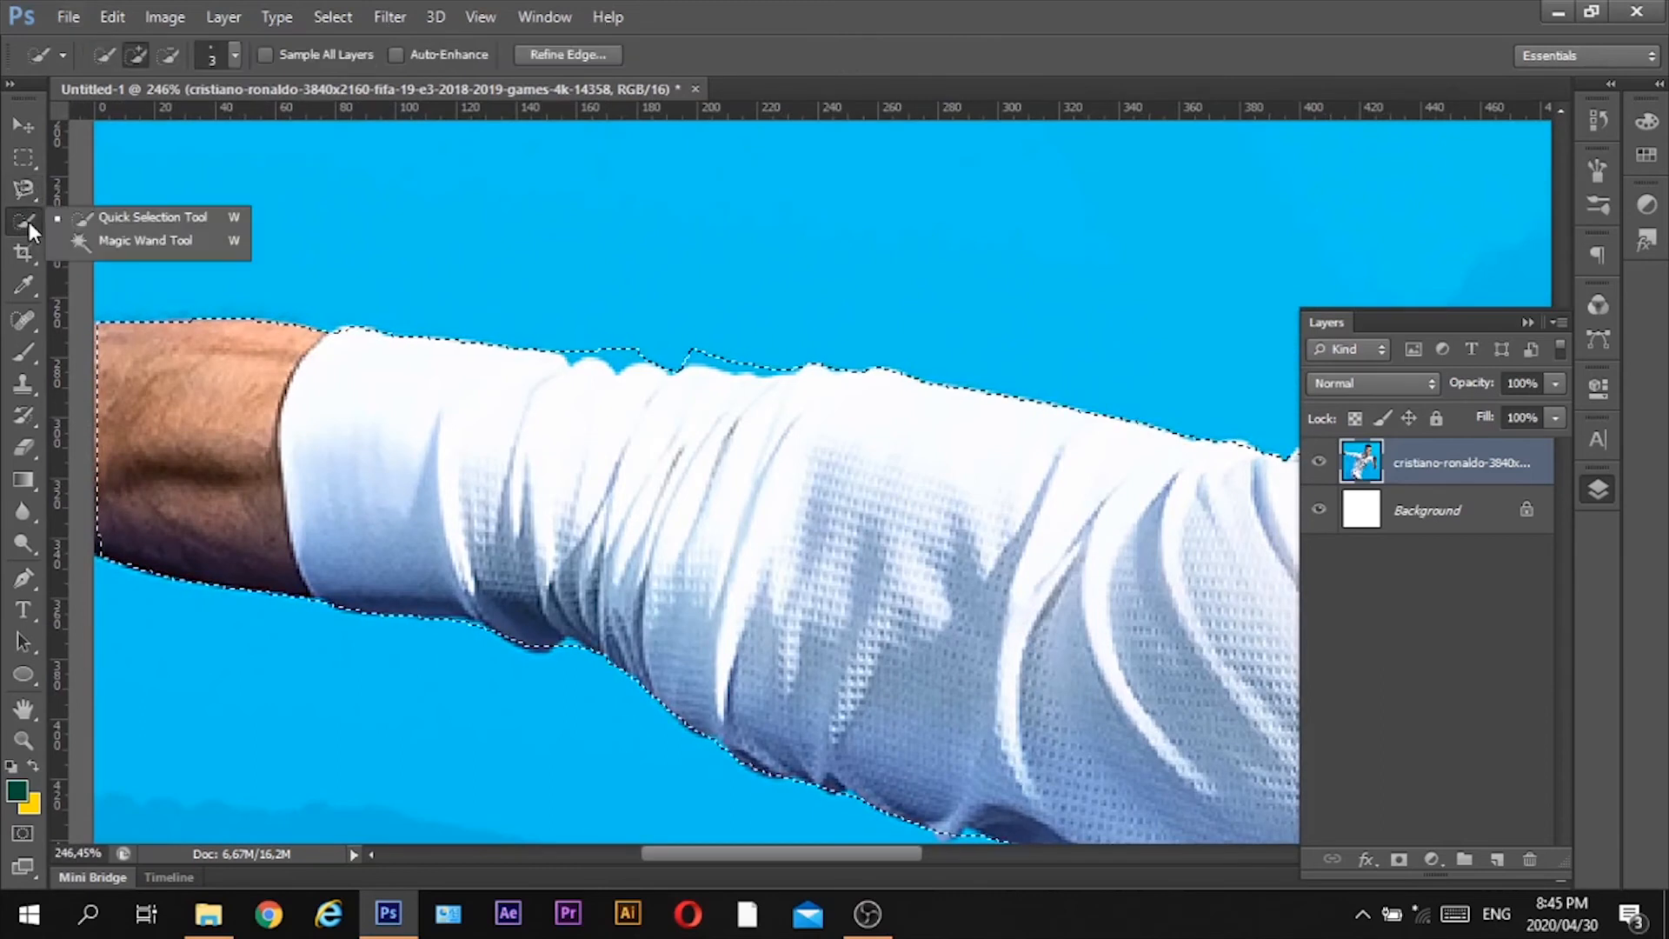
left_click(125, 224)
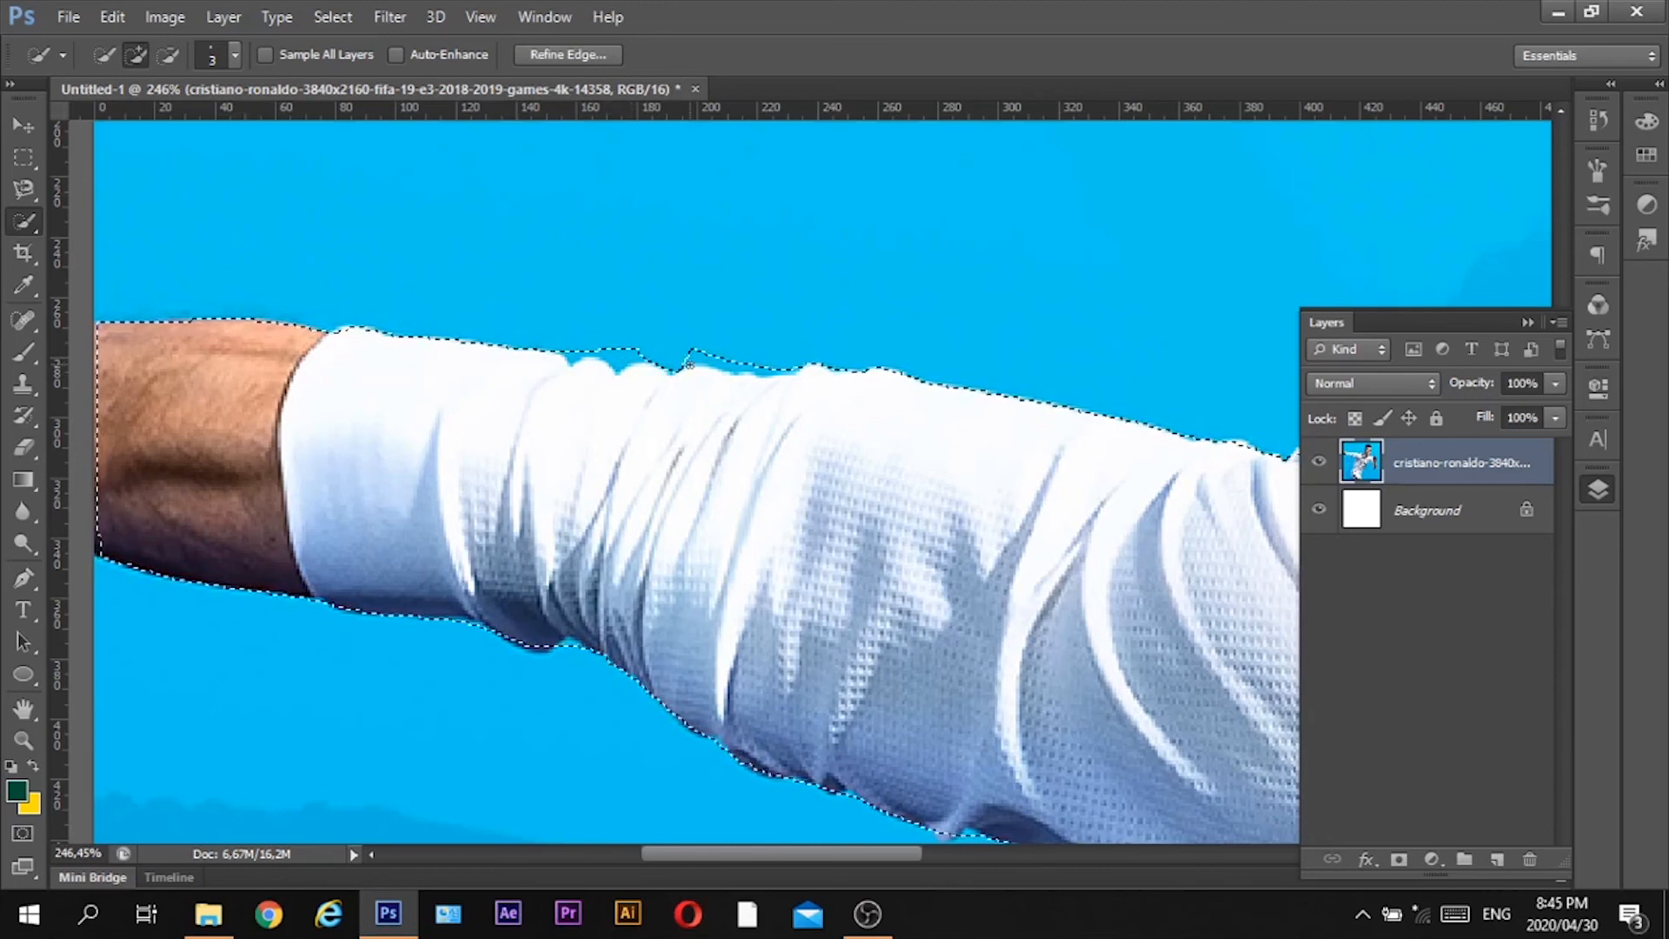
key("alt")
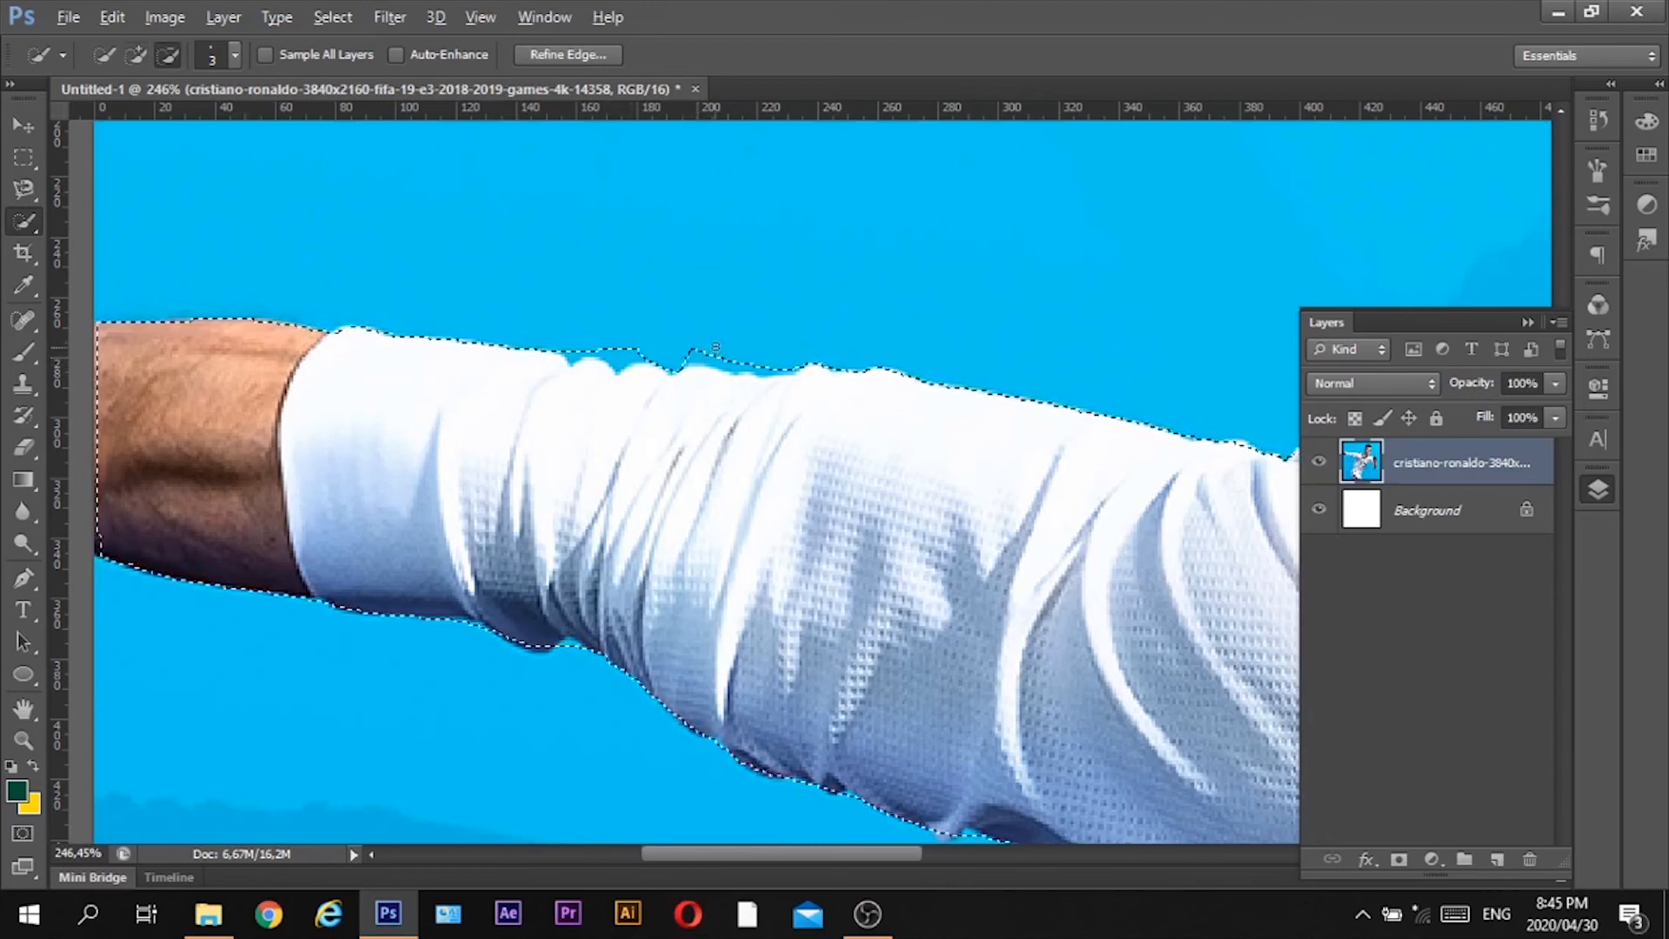
left_click(695, 353, "alt")
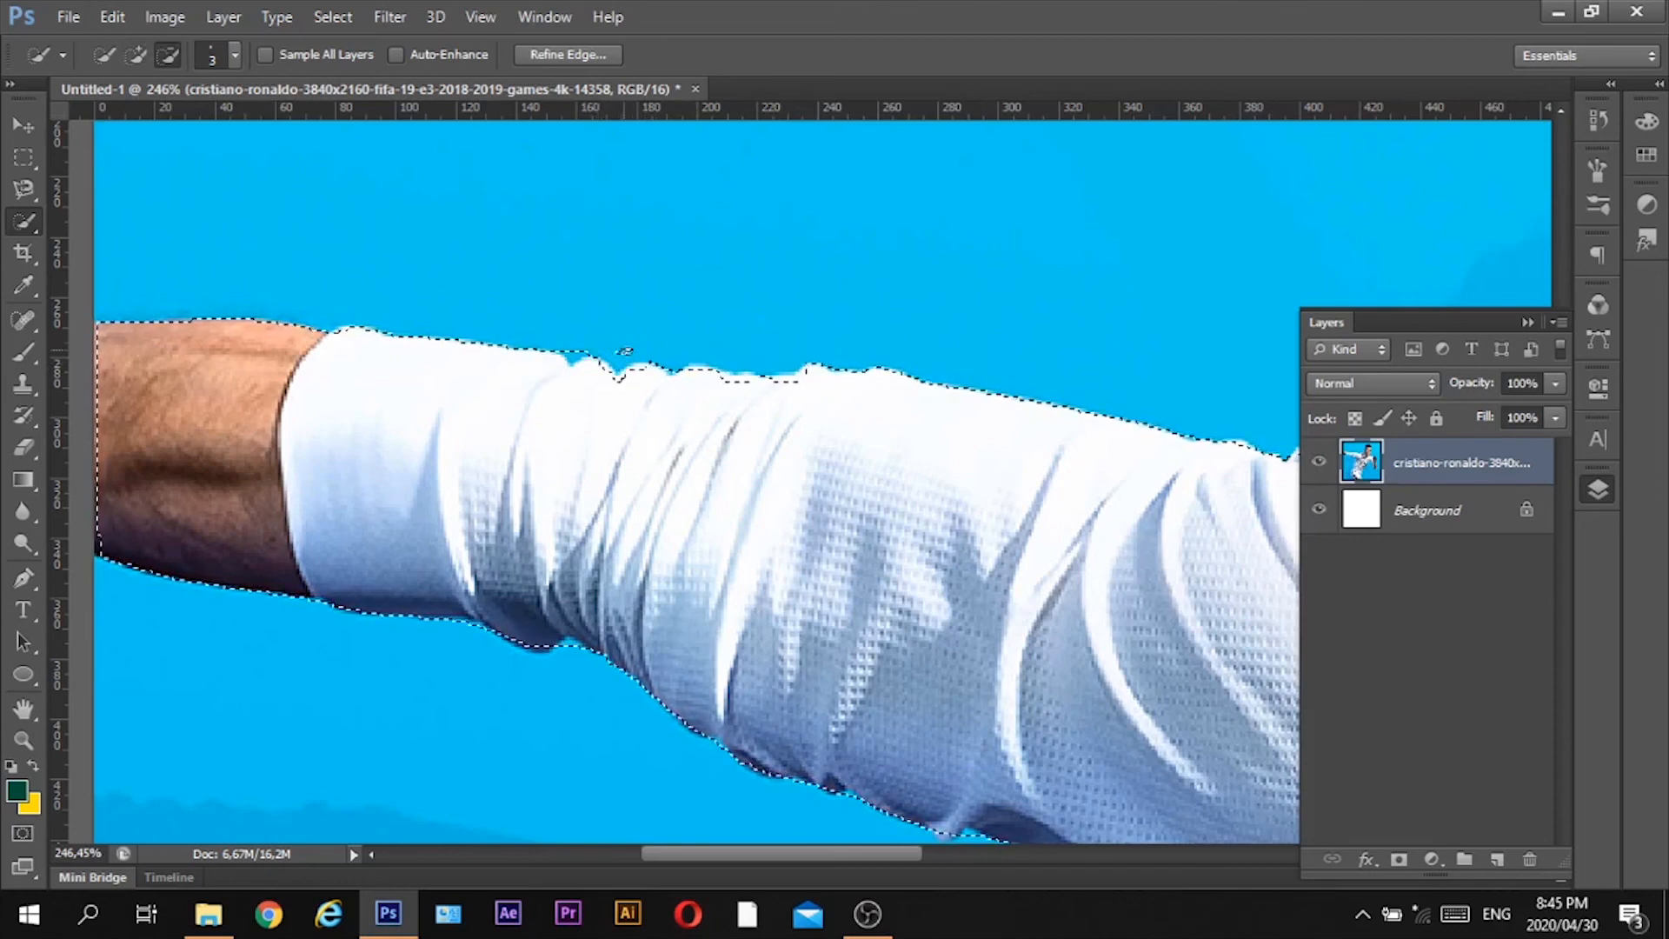
left_click_drag(570, 358, 650, 356)
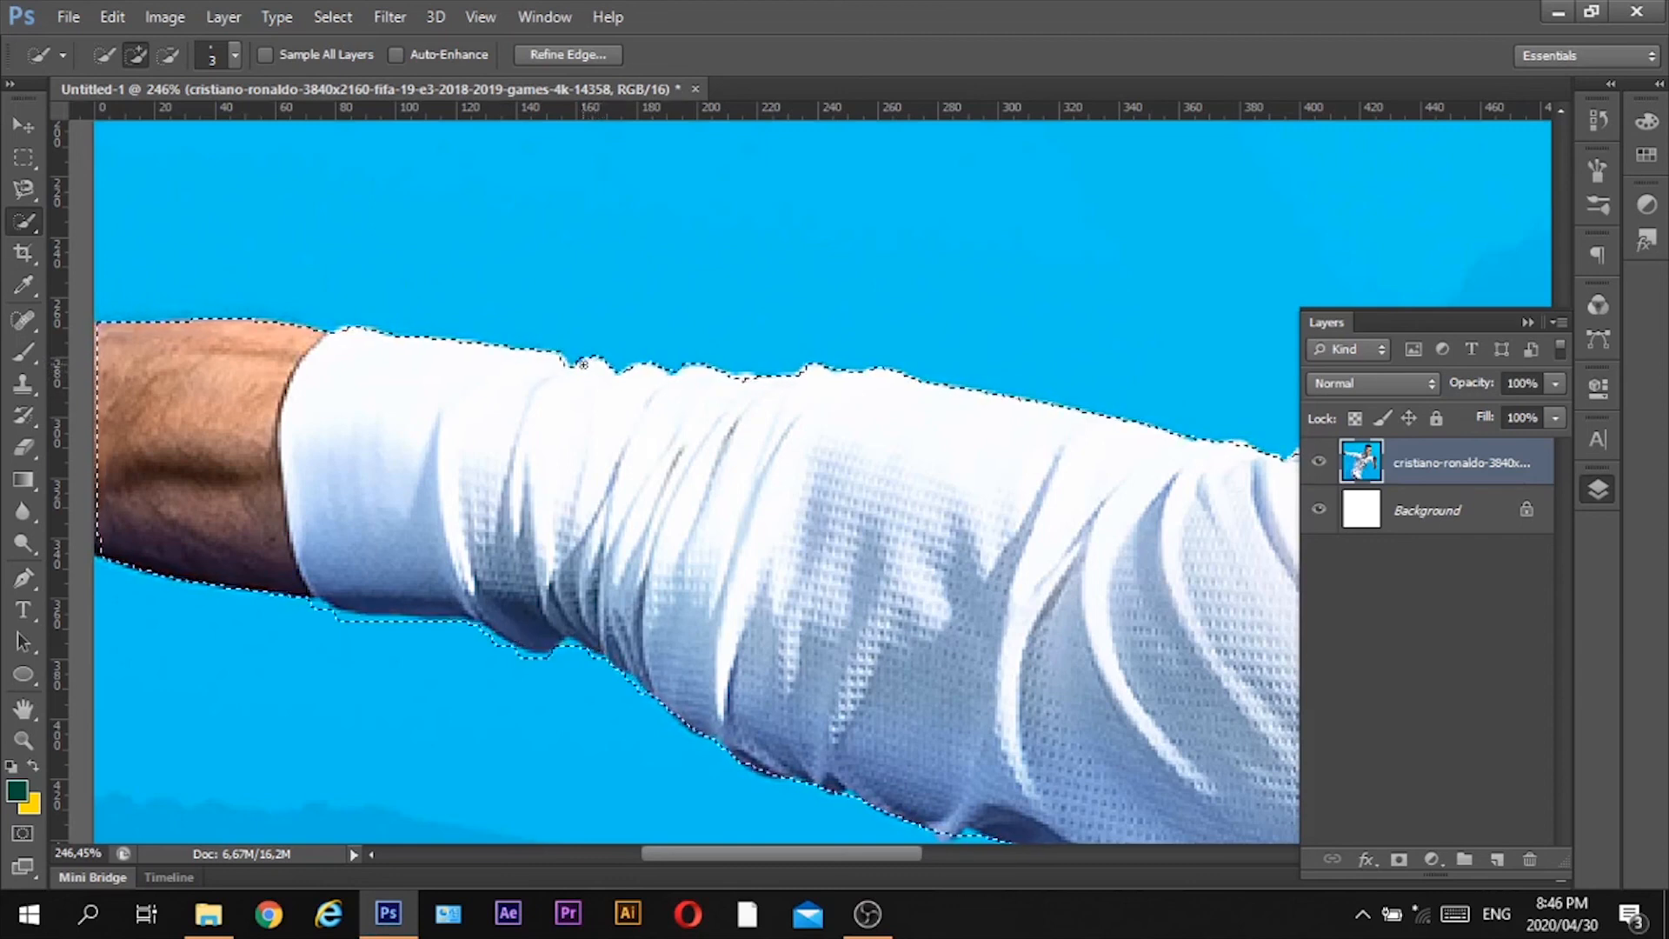
Invert the player selection to delete the blue background from the image layer, and deselect
scroll(797, 382, "down", 10, "alt")
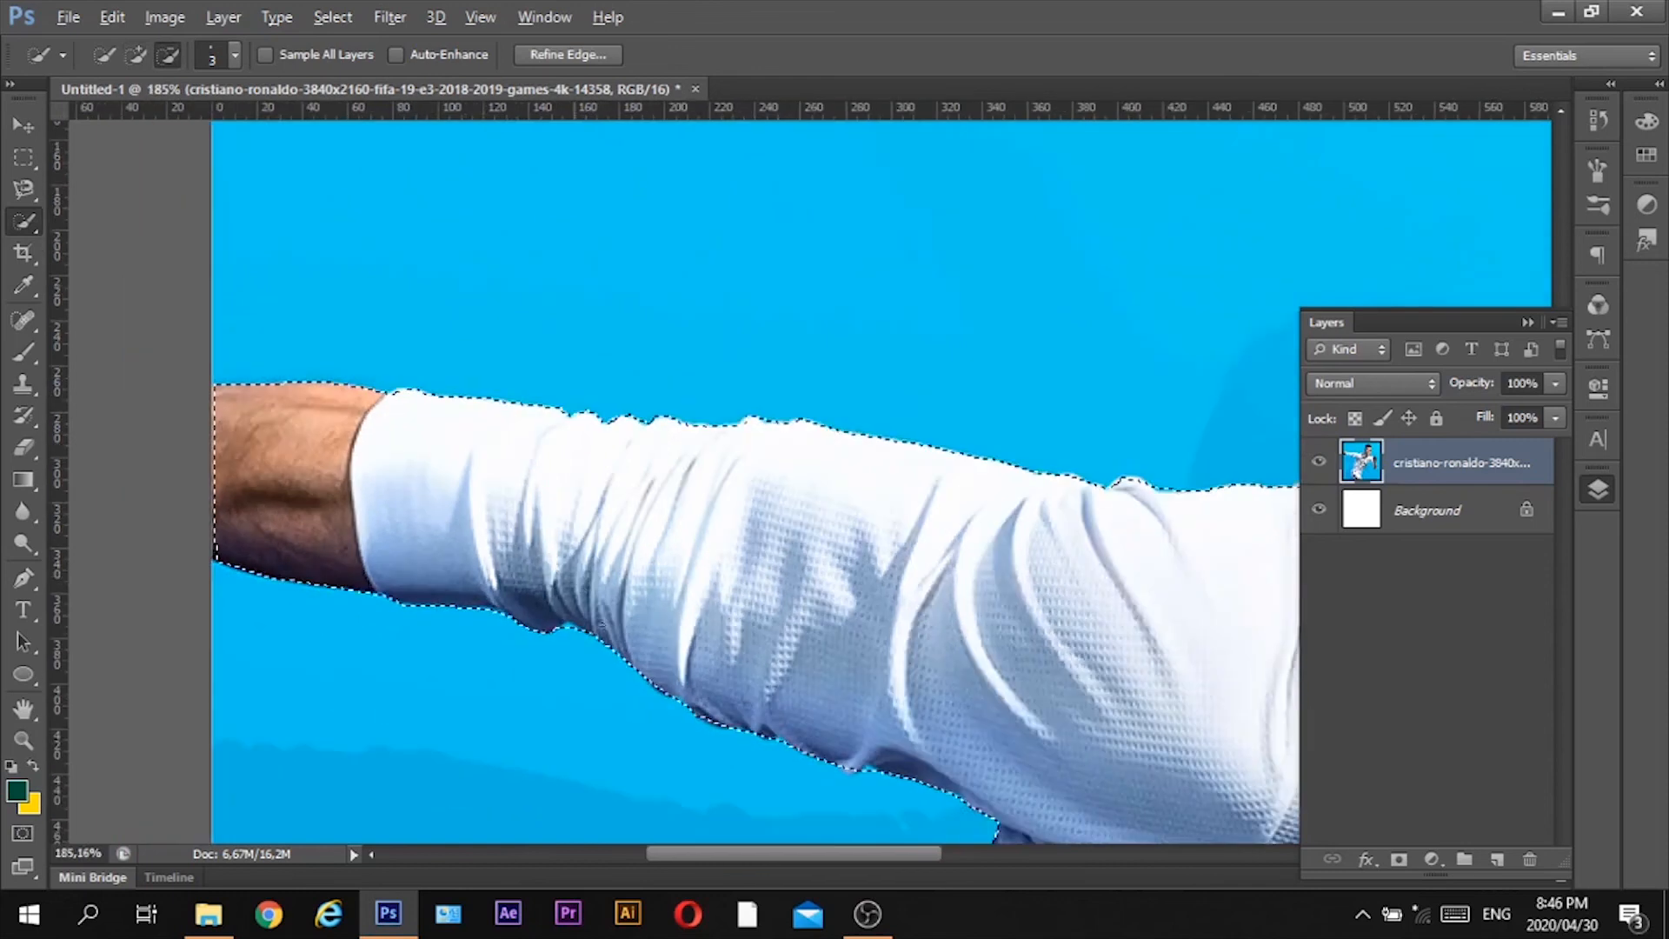
scroll(1236, 478, "up", 3, "alt")
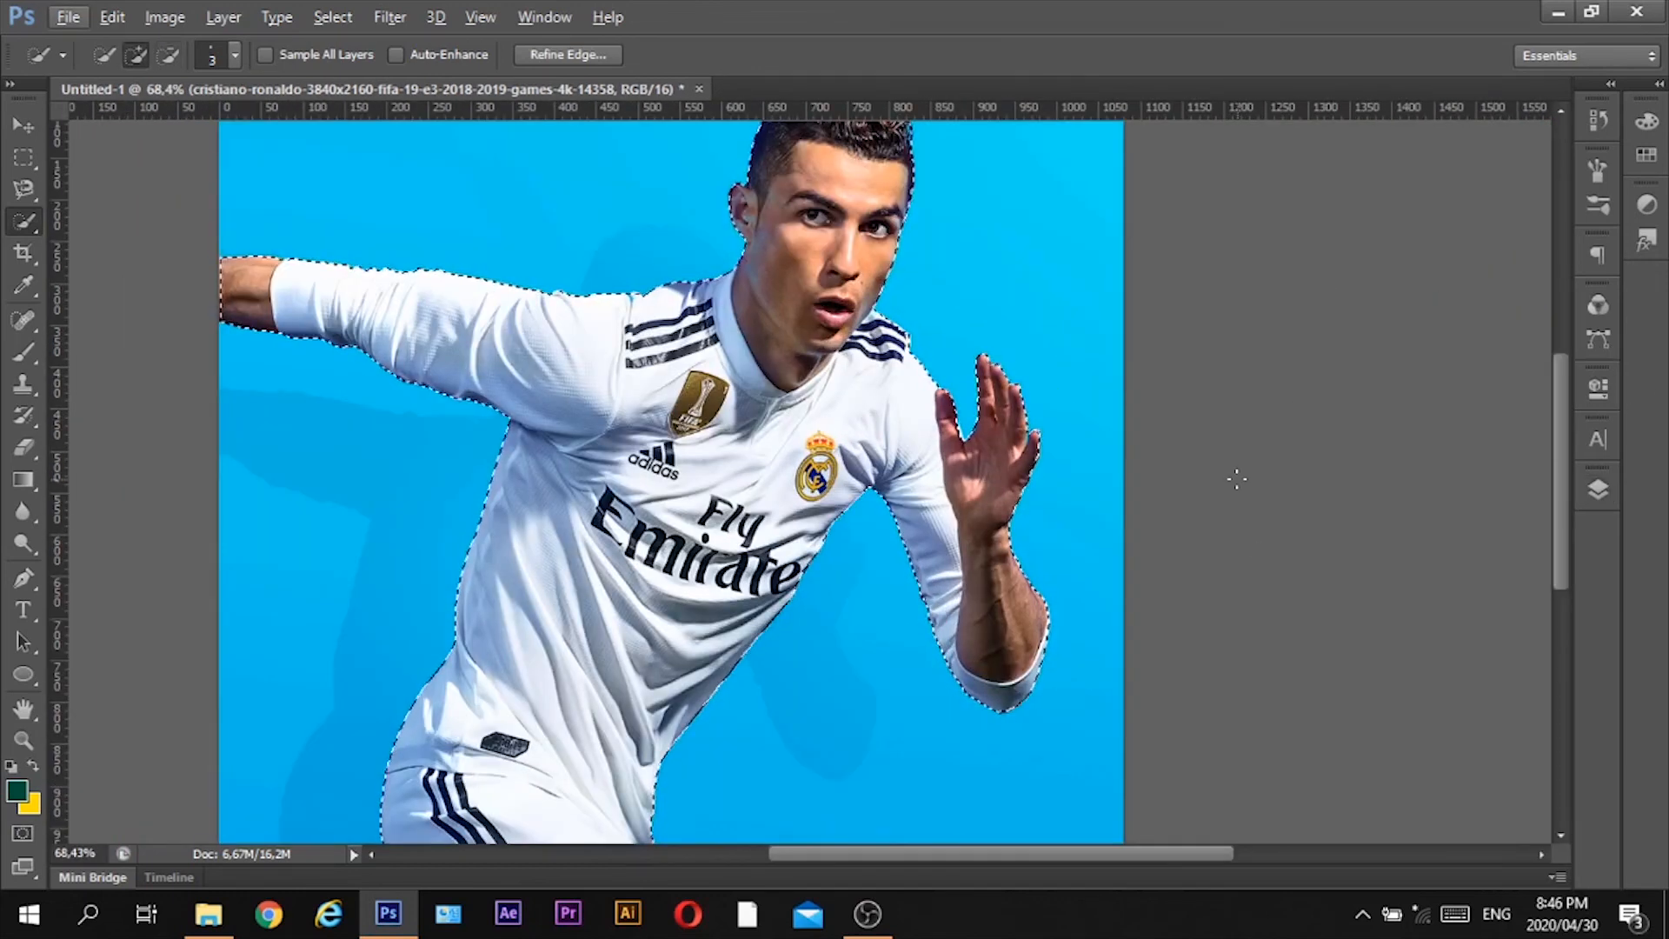
scroll(817, 483, "down", 1)
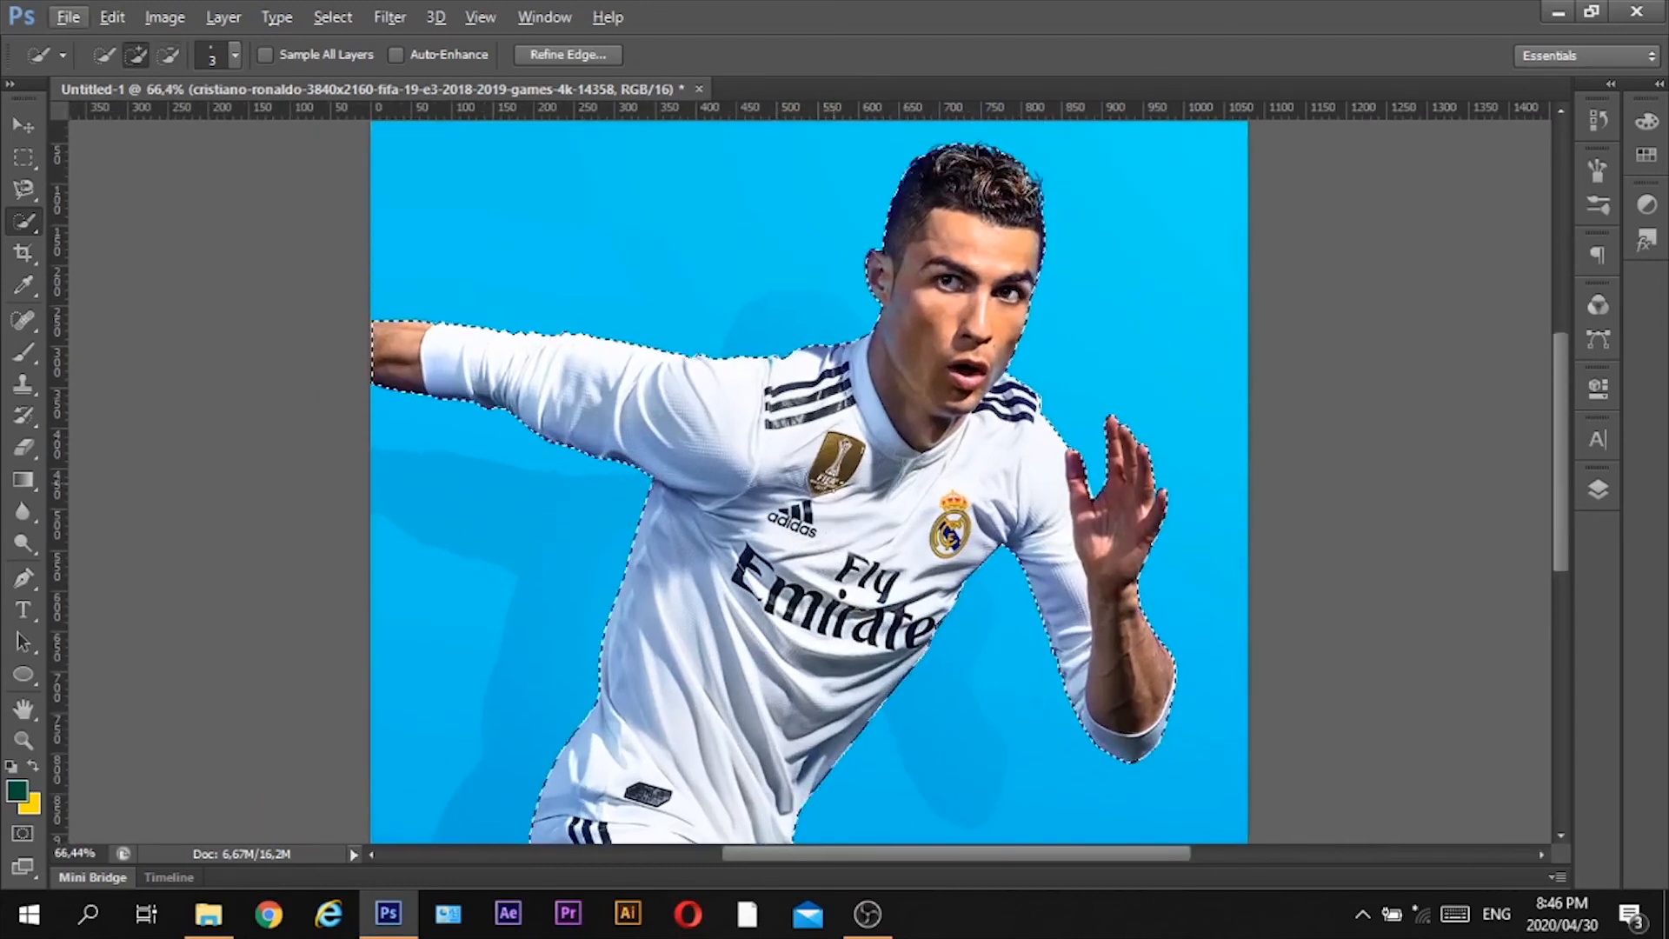
scroll(833, 478, "up", 3)
scroll(833, 487, "down", 5)
scroll(832, 492, "up", 2)
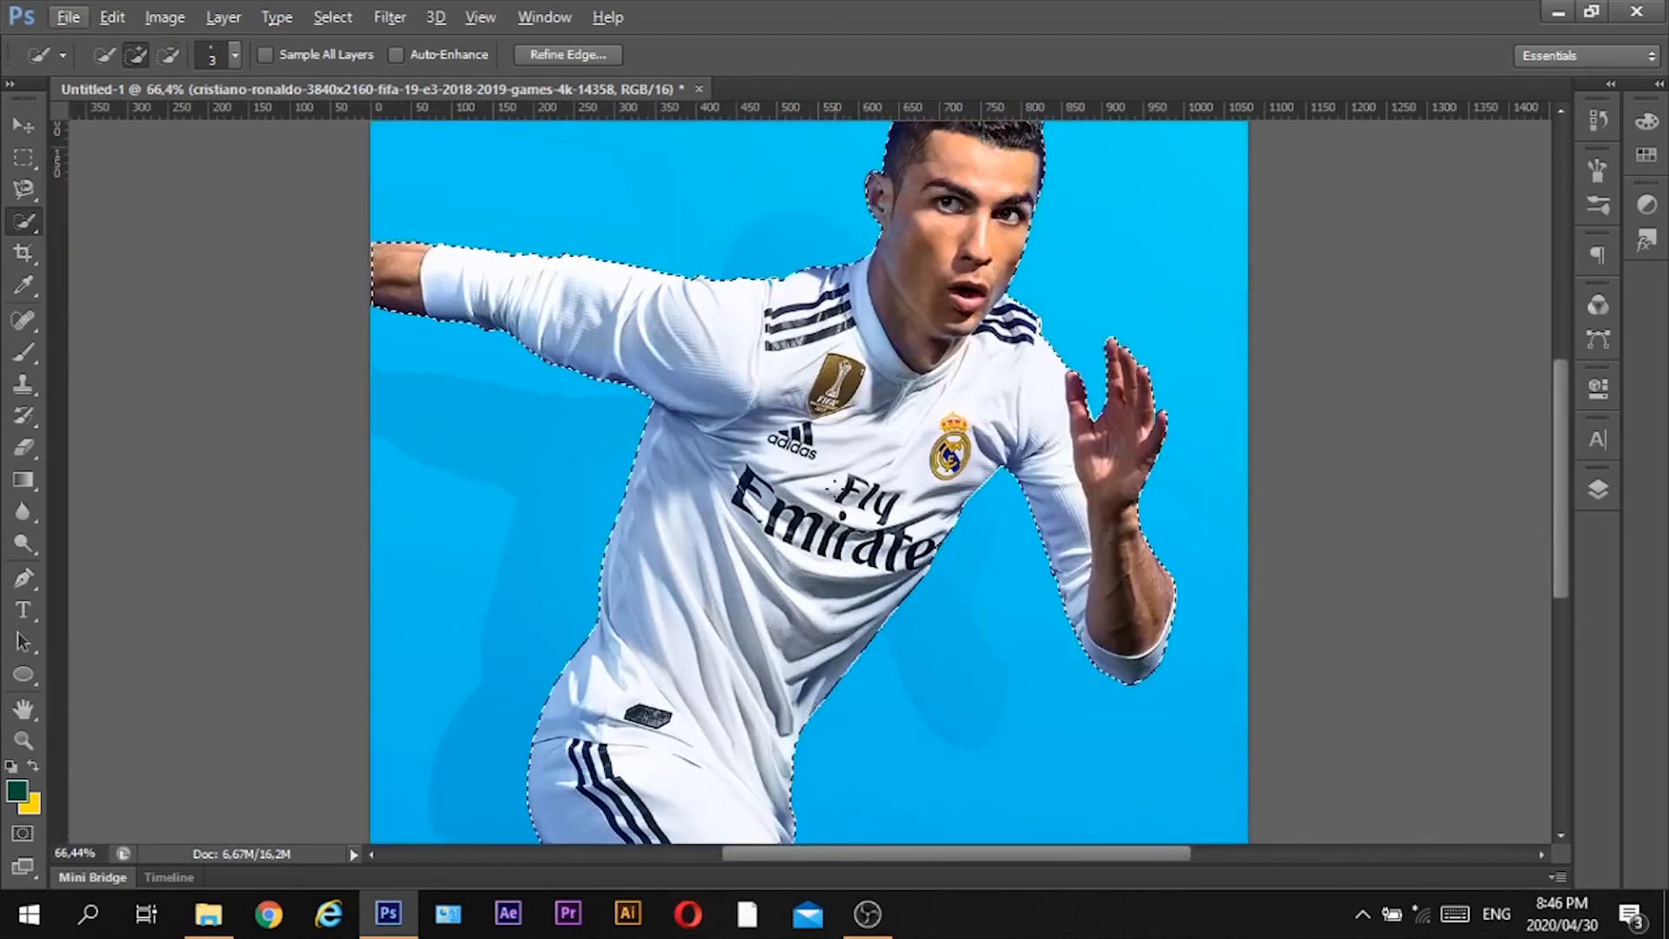
scroll(847, 487, "down", 3)
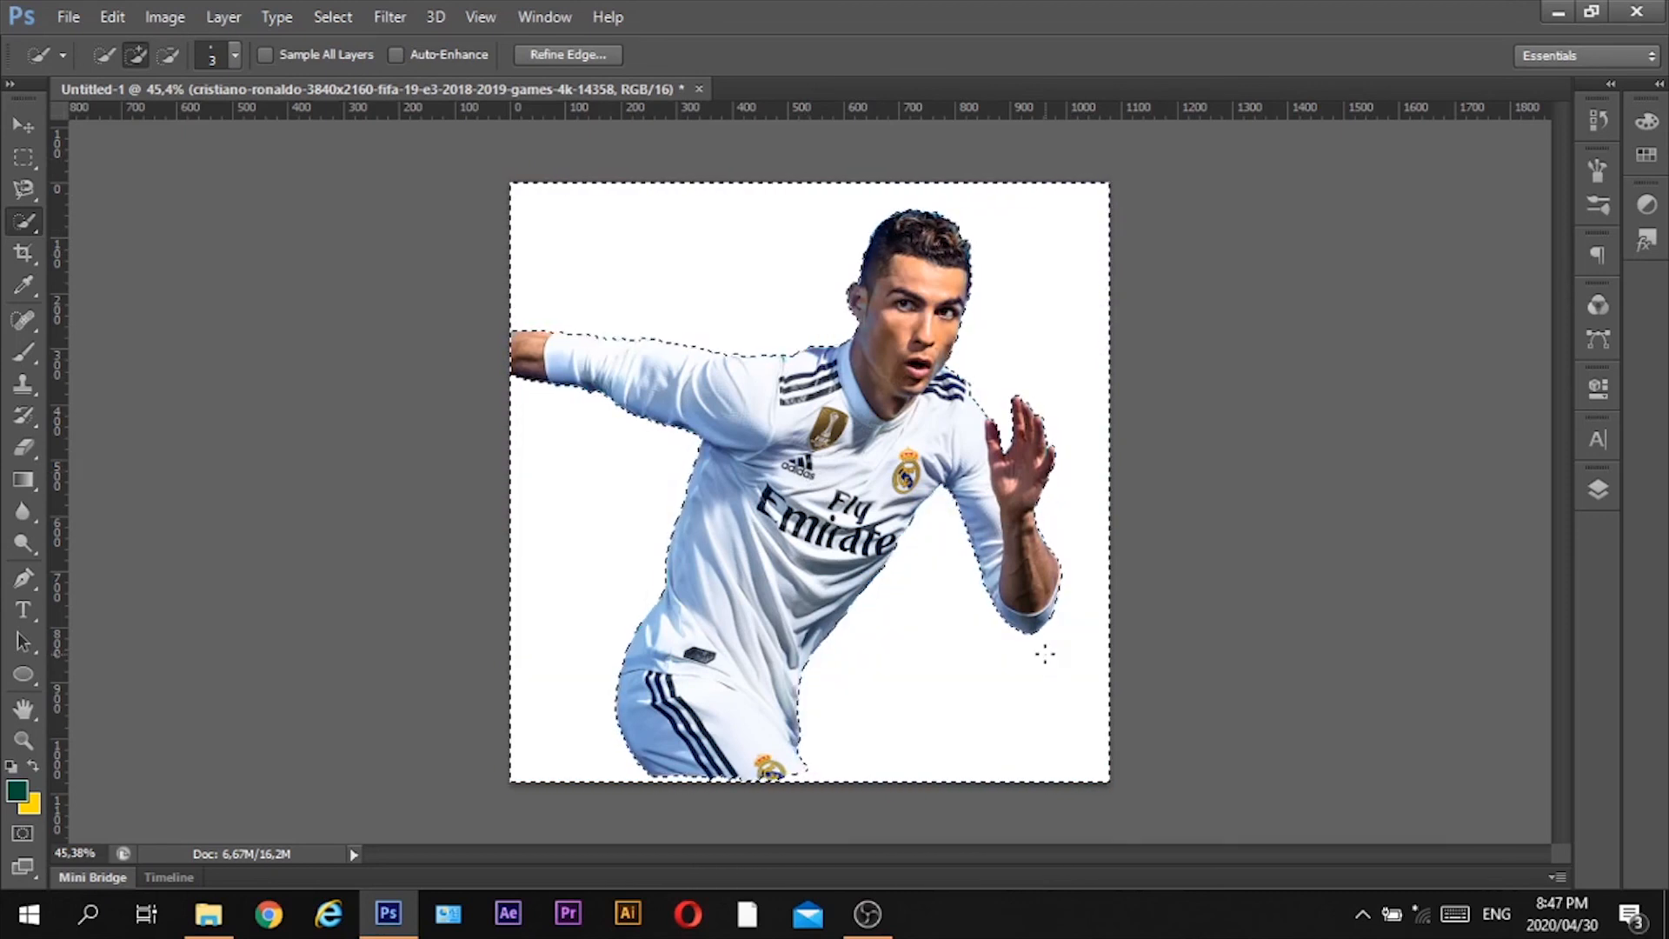
key("ctrl+d")
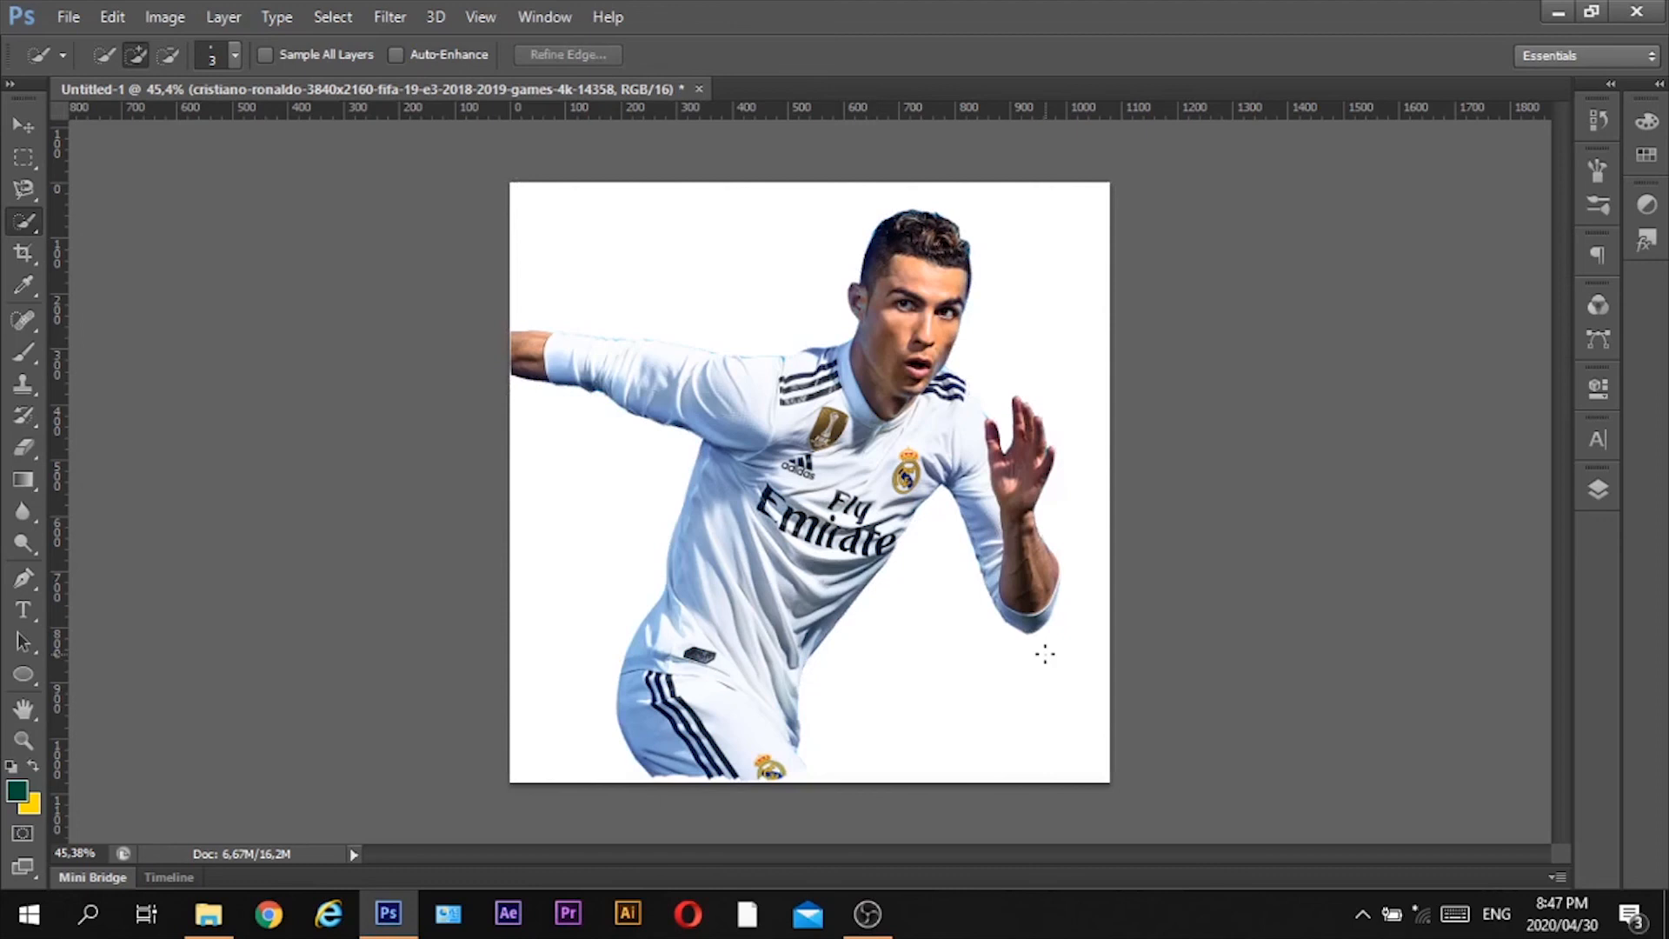
scroll(1045, 654, "up", 3)
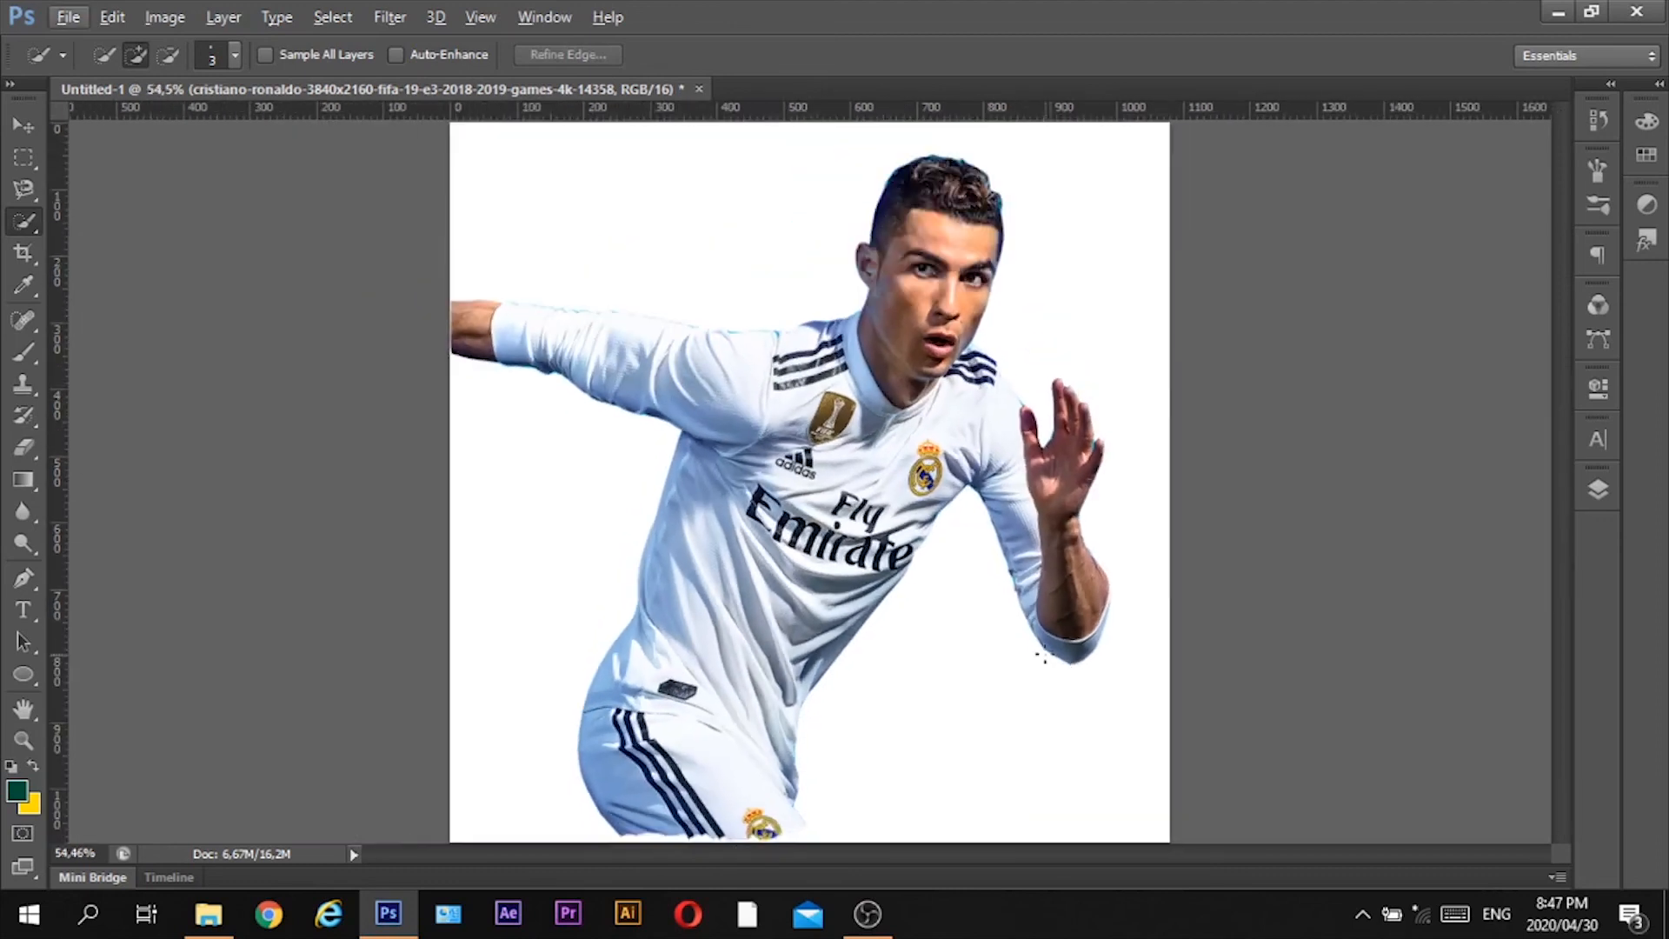